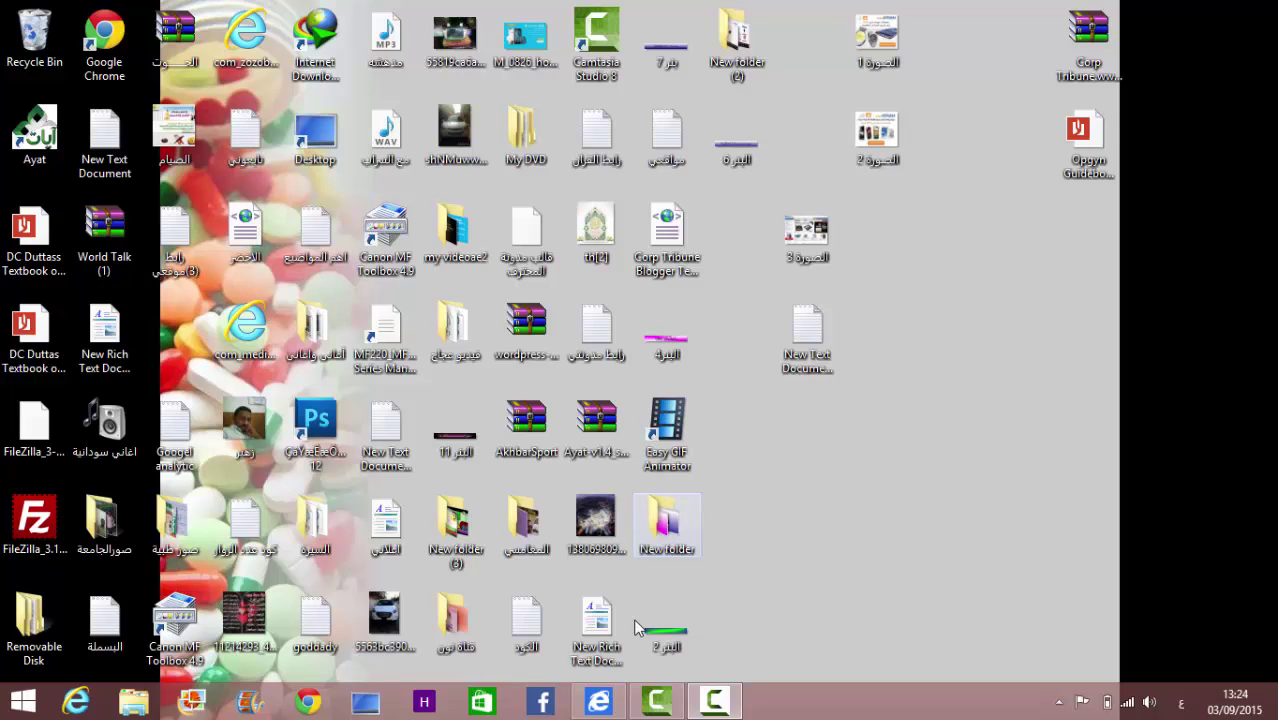
# Switch to the WordPress admin in Internet Explorer and start a new page.
pyautogui.click(597, 704)
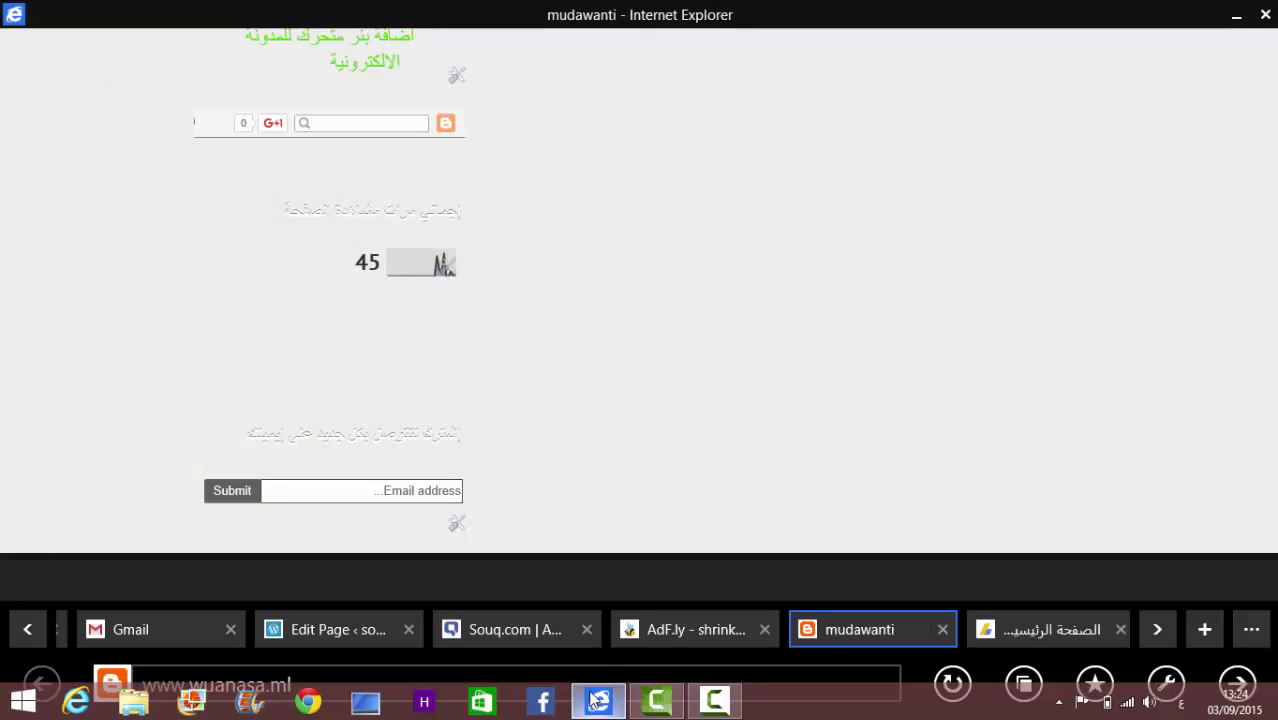
pyautogui.click(331, 631)
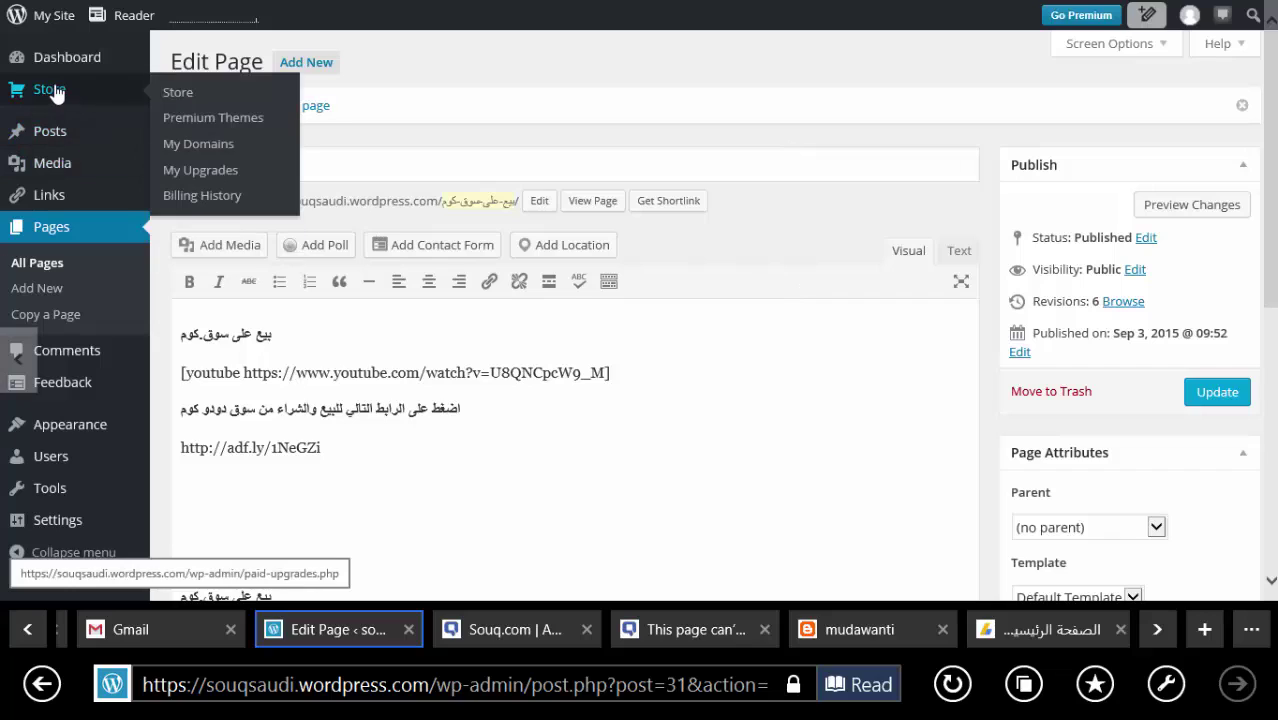
pyautogui.moveTo(63, 148)
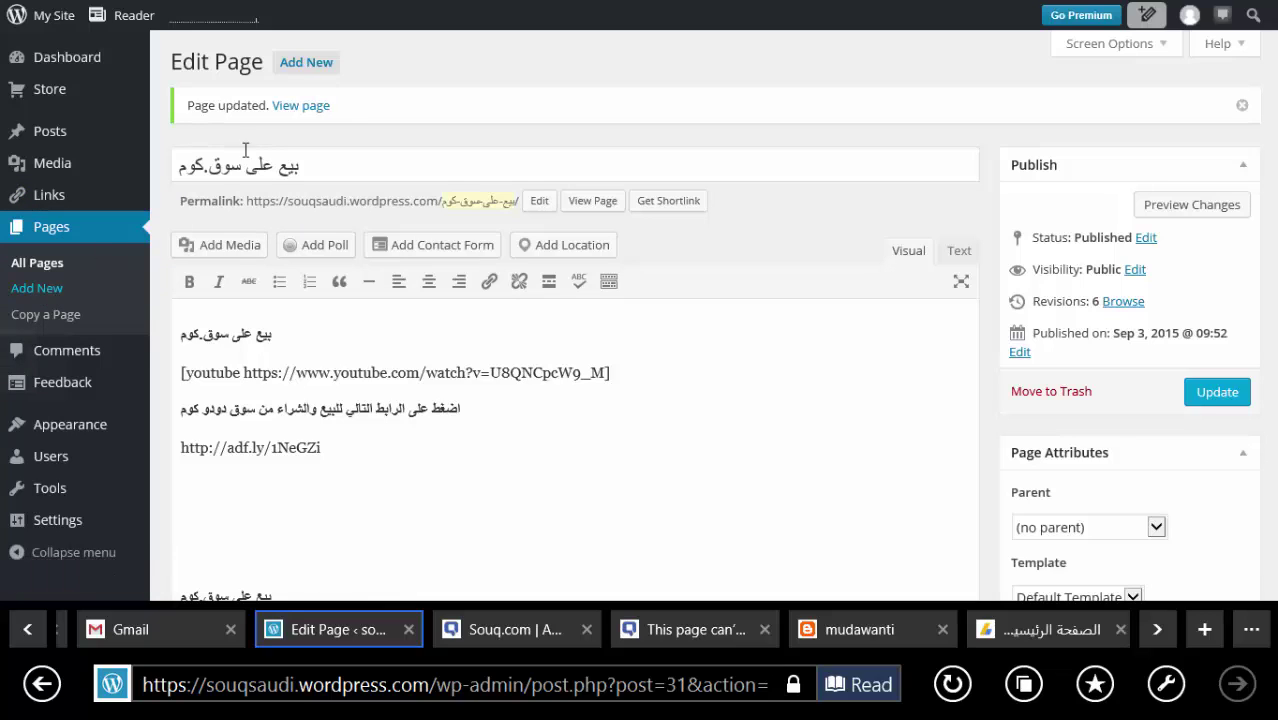
pyautogui.click(303, 64)
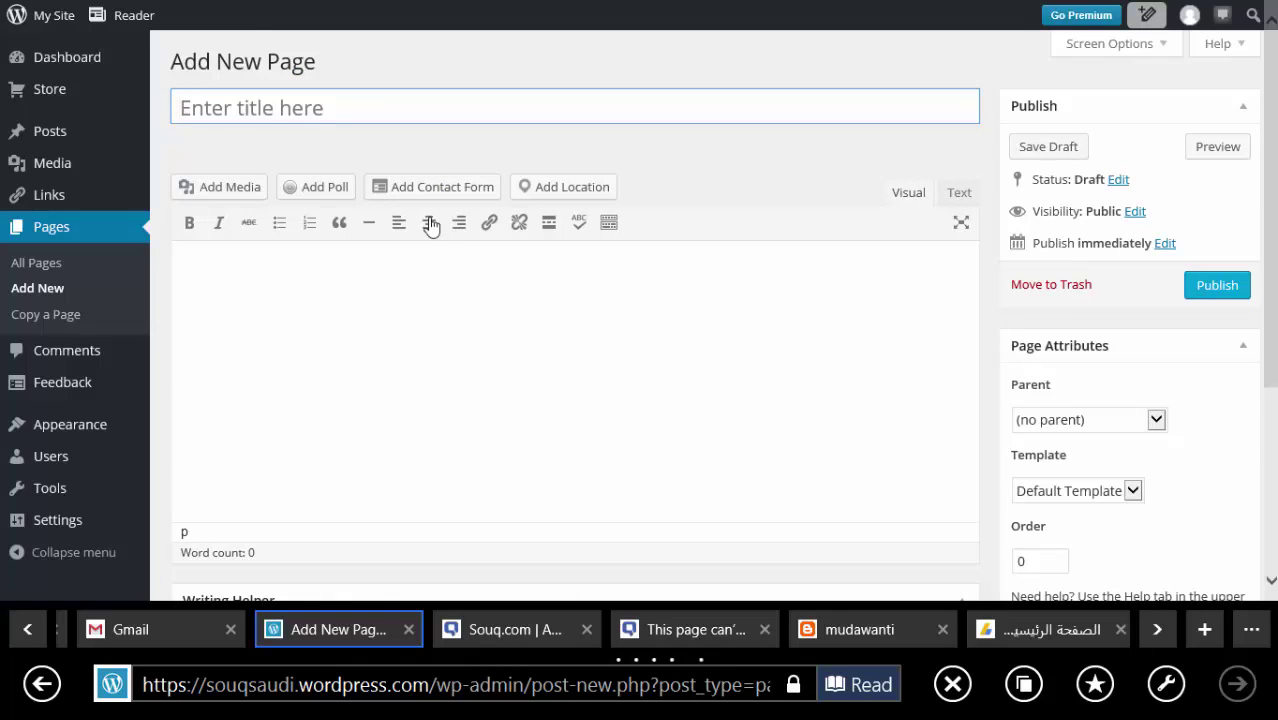
# Copy the iframe embed code of the YouTube video "كيفية الاشتراء من موقع سوق دود كوم" from its sharing options.
pyautogui.click(39, 634)
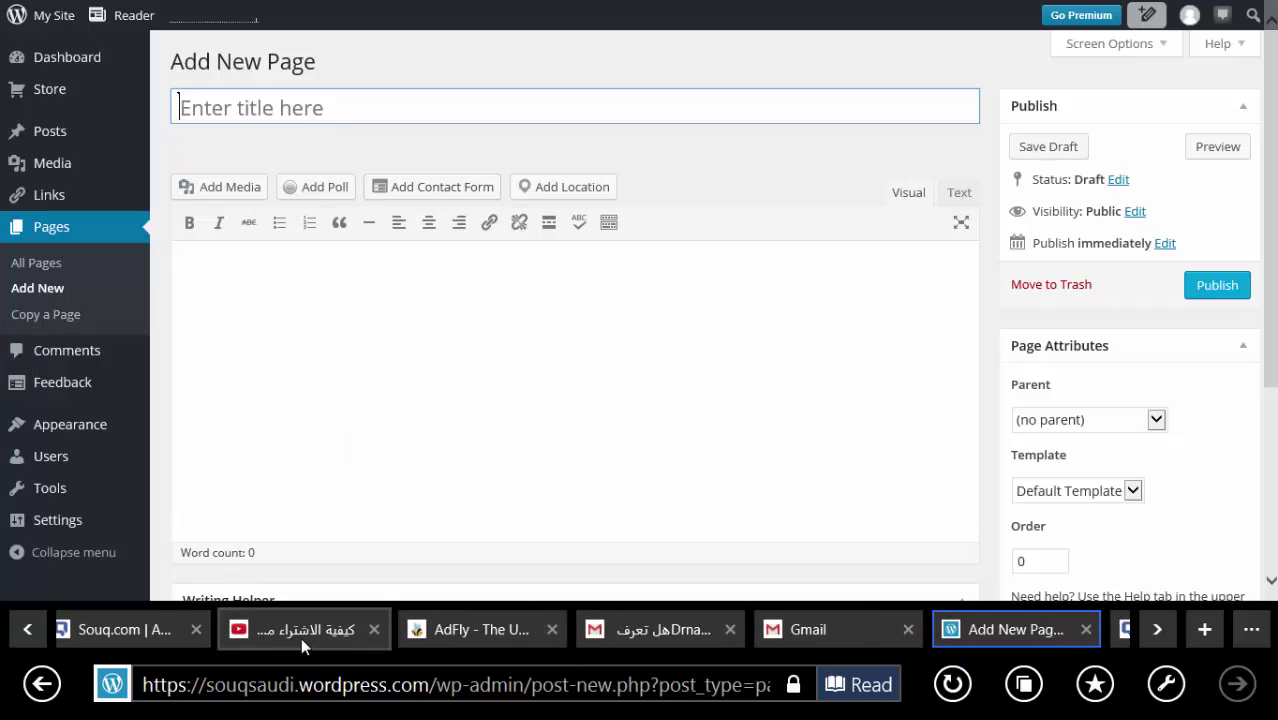
pyautogui.click(302, 640)
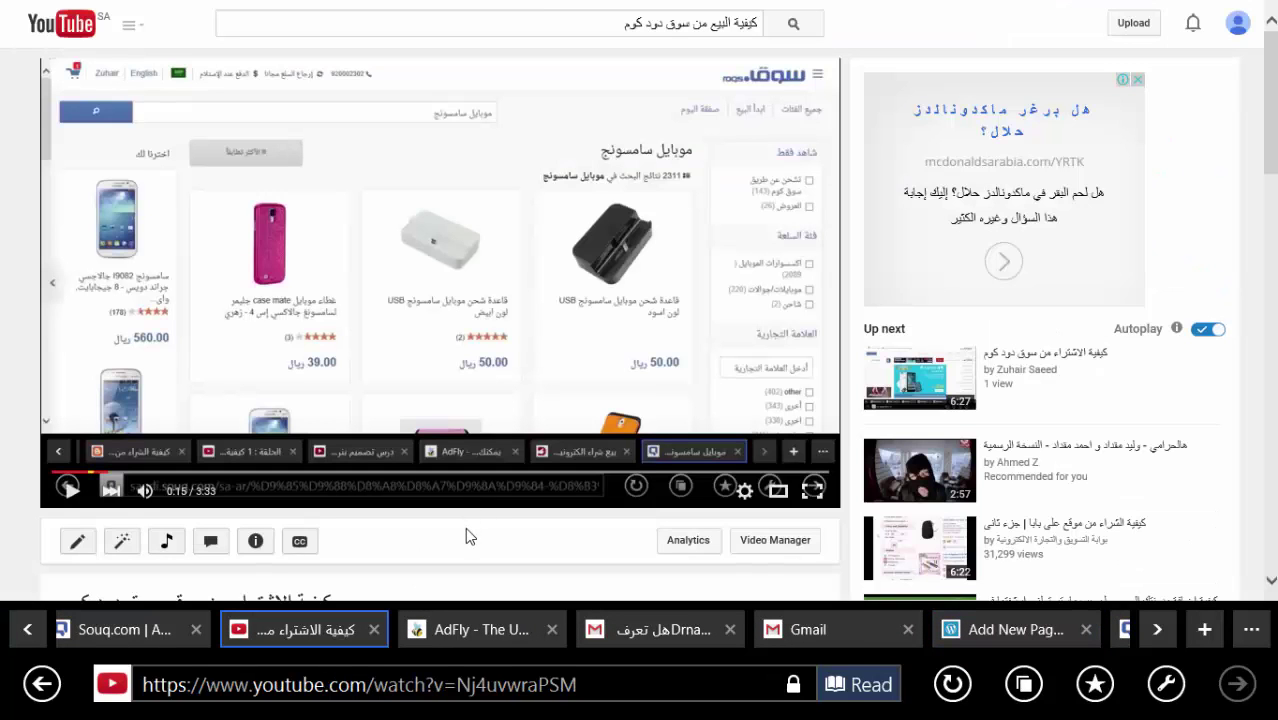
pyautogui.scroll(-3, 465, 527)
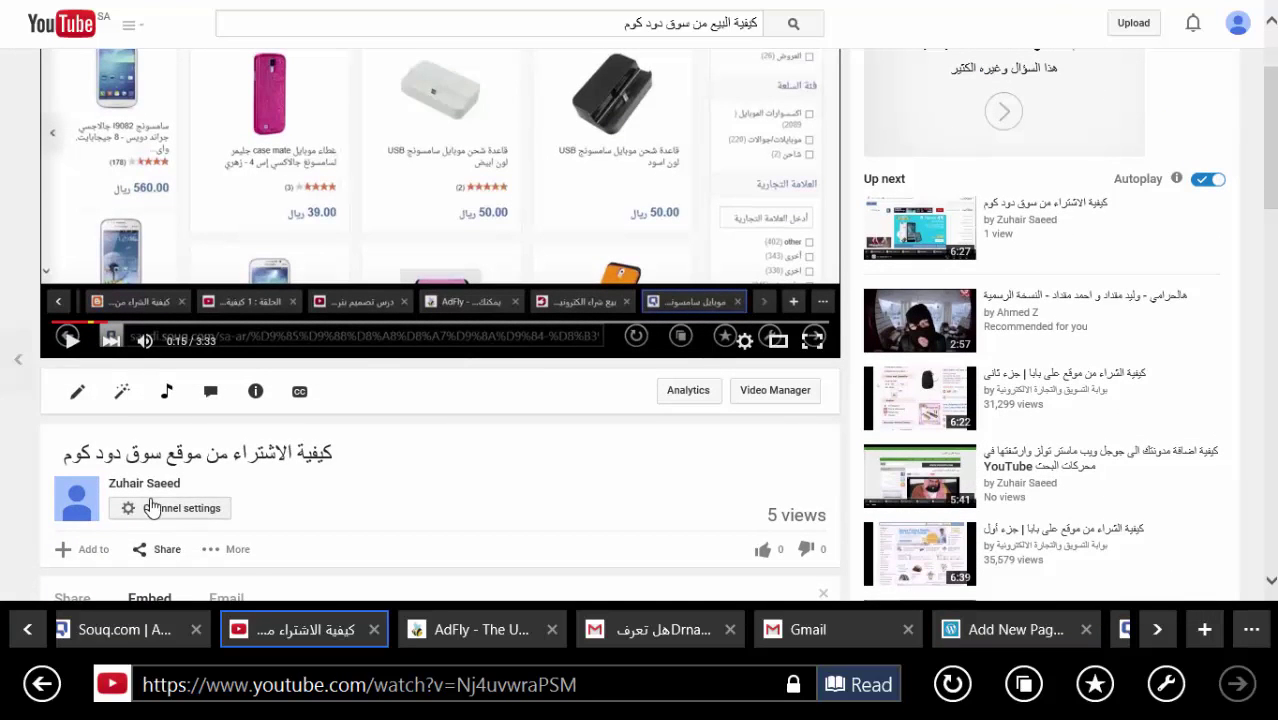
pyautogui.scroll(-3, 153, 562)
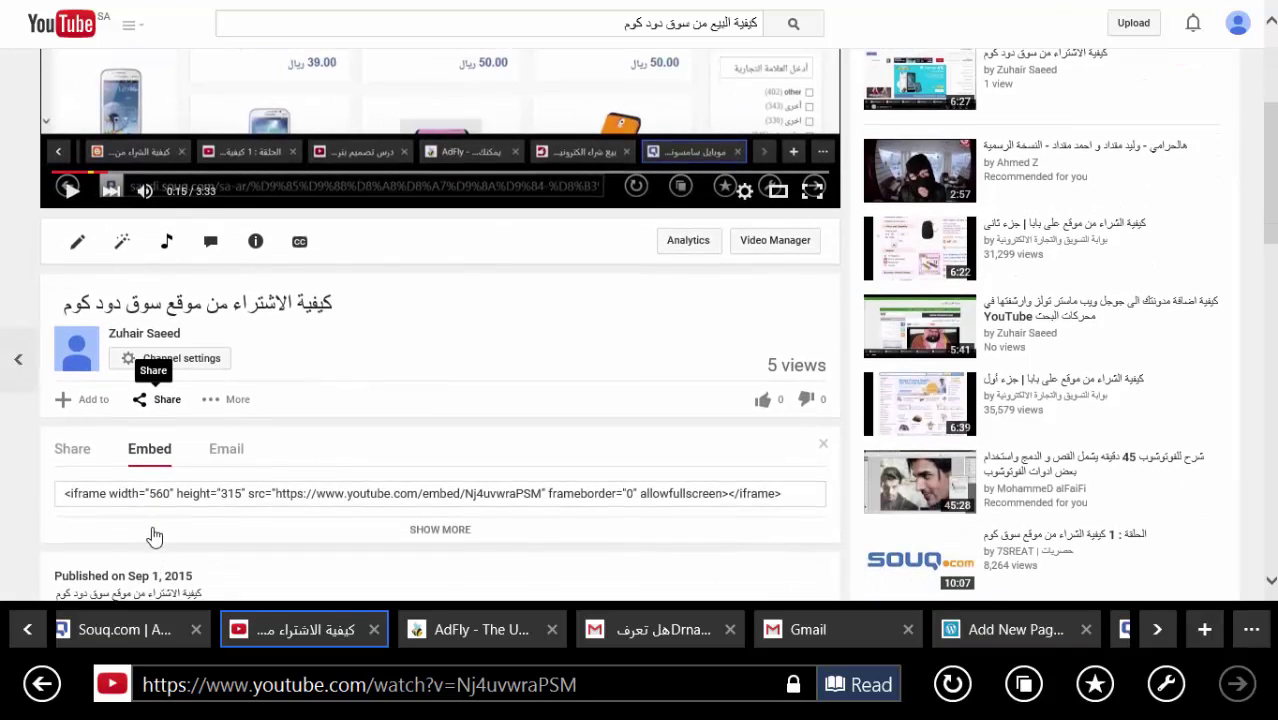
pyautogui.click(162, 406)
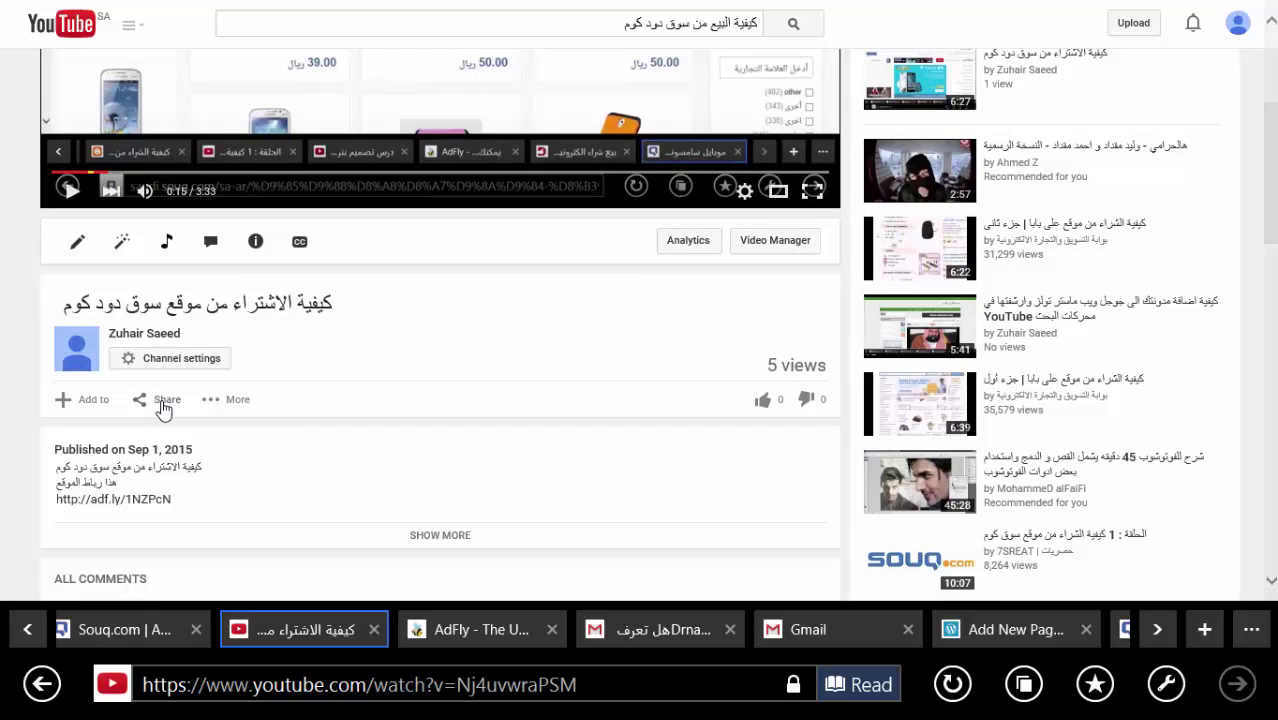
pyautogui.click(162, 406)
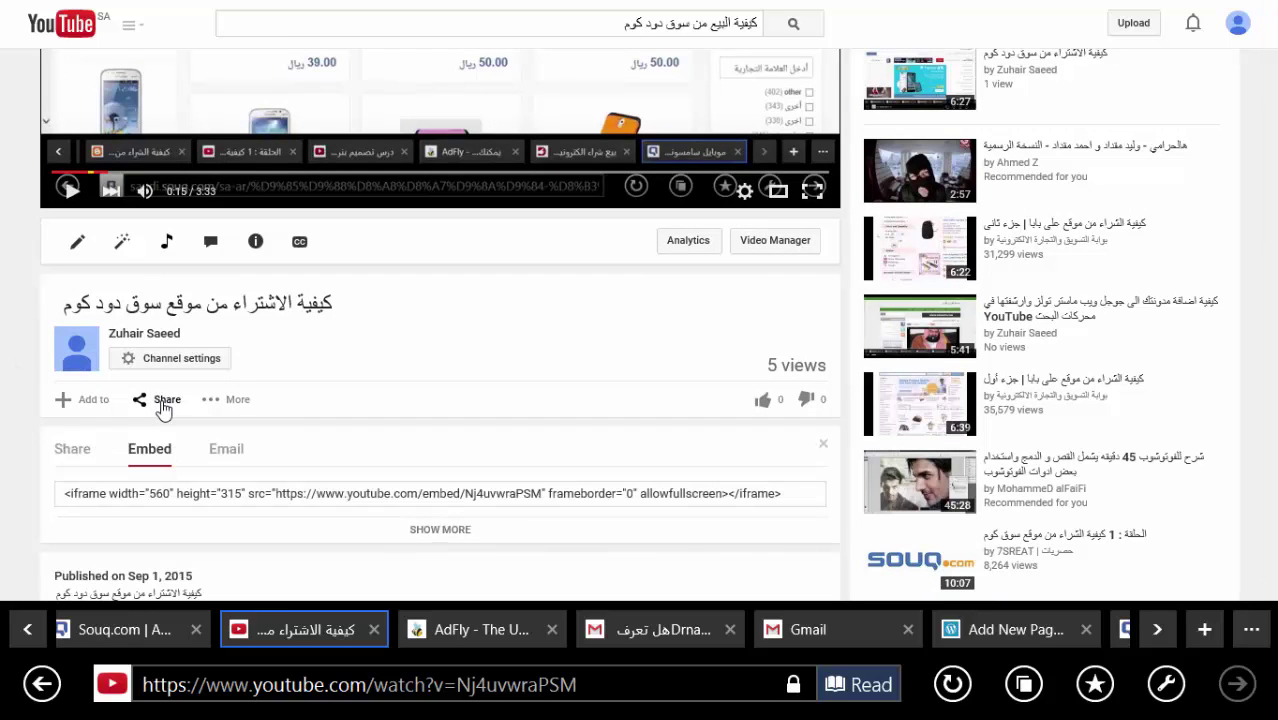
pyautogui.click(142, 403)
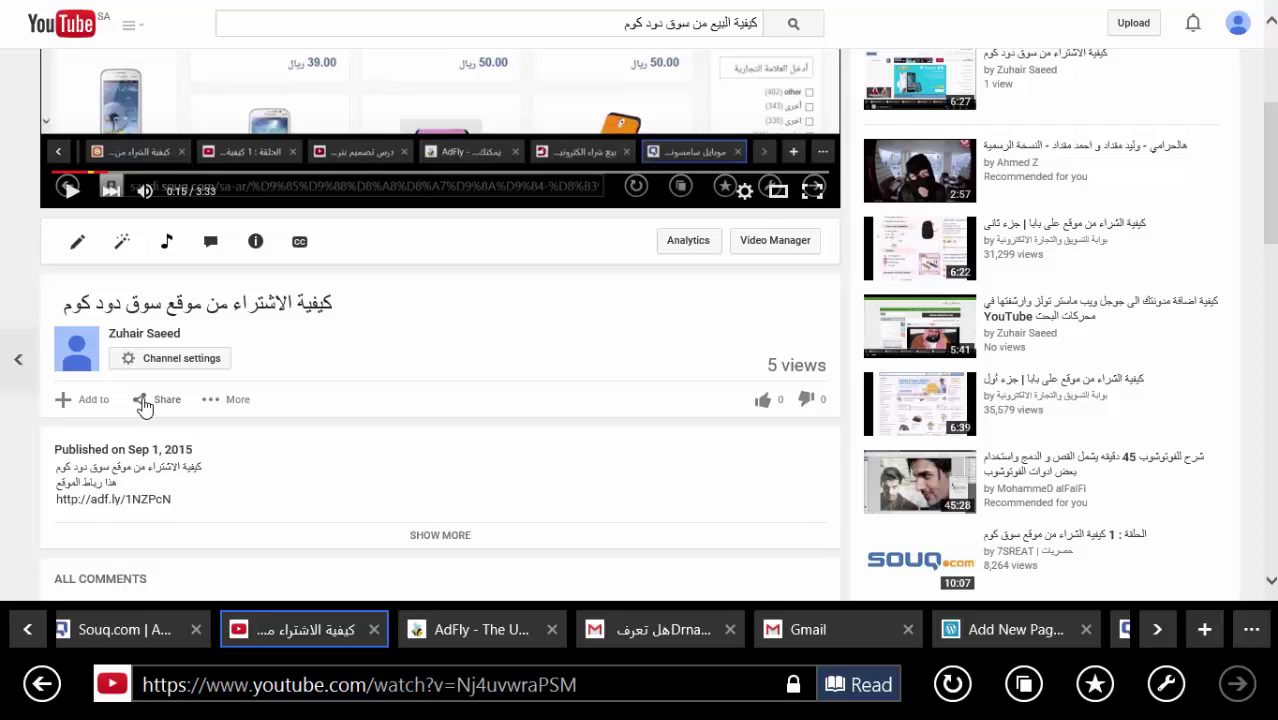
pyautogui.click(143, 405)
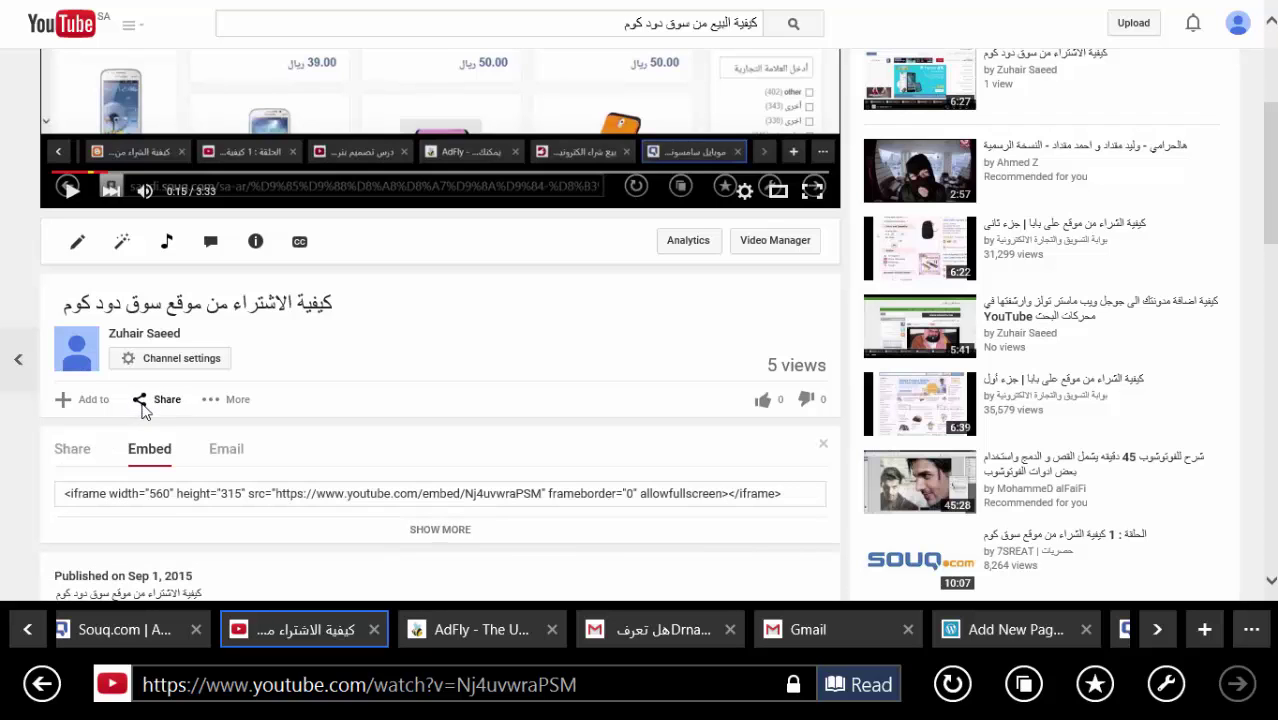
pyautogui.click(70, 450)
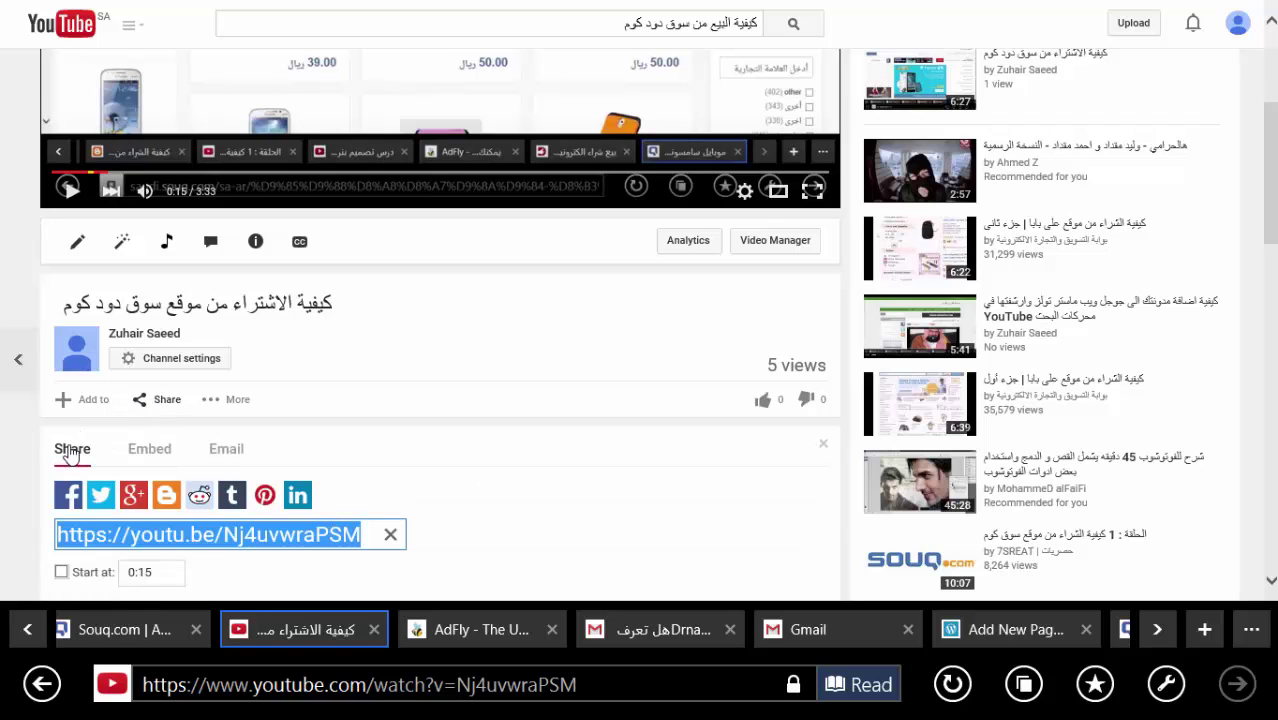
pyautogui.click(155, 457)
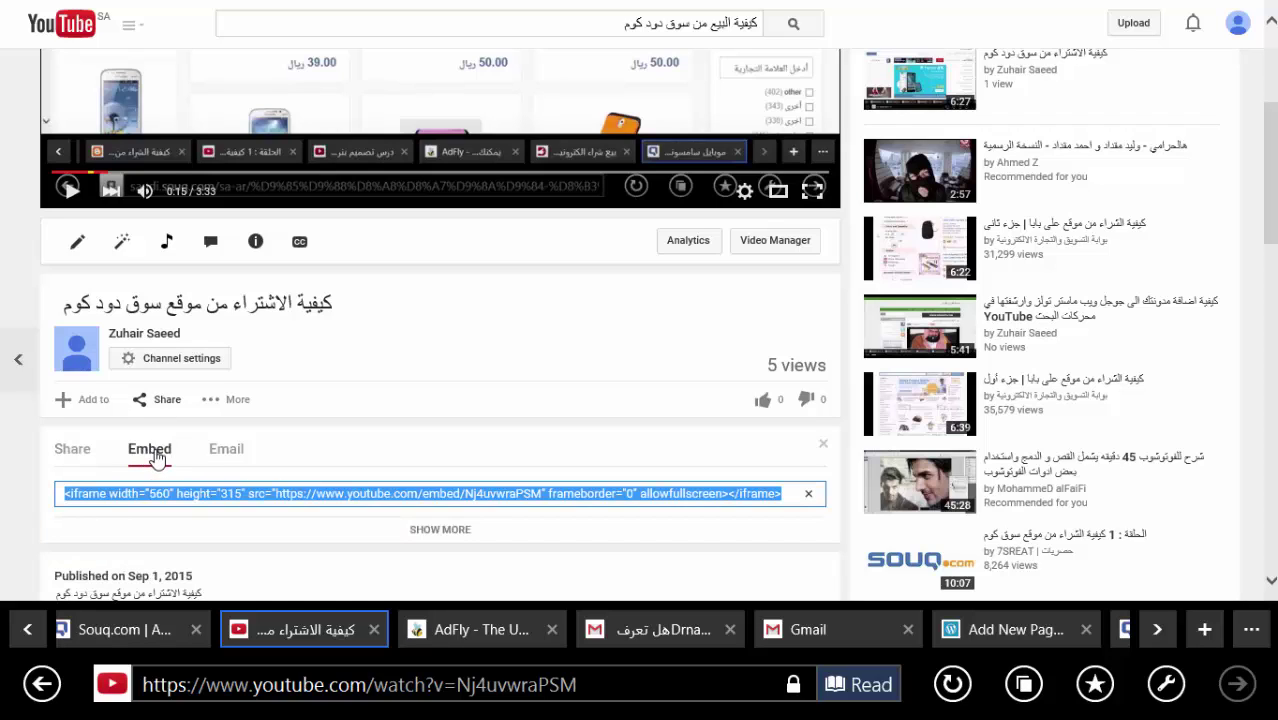
pyautogui.rightClick(293, 500)
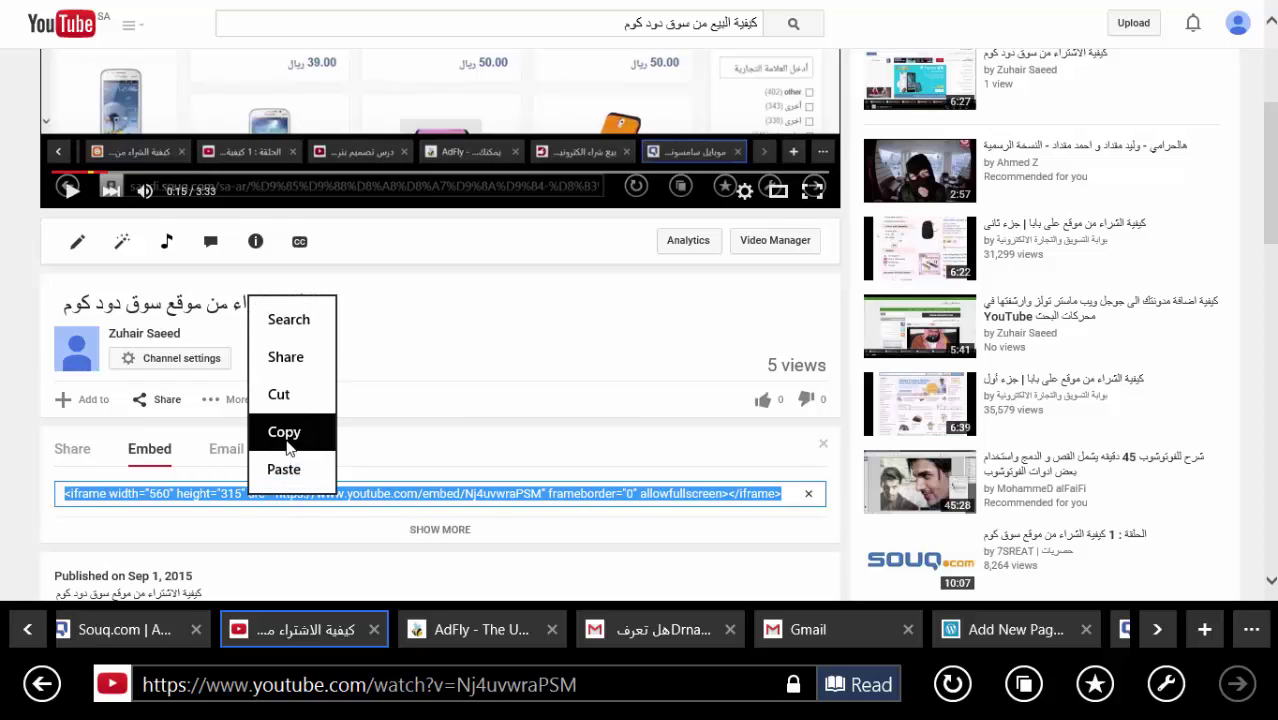
pyautogui.click(285, 432)
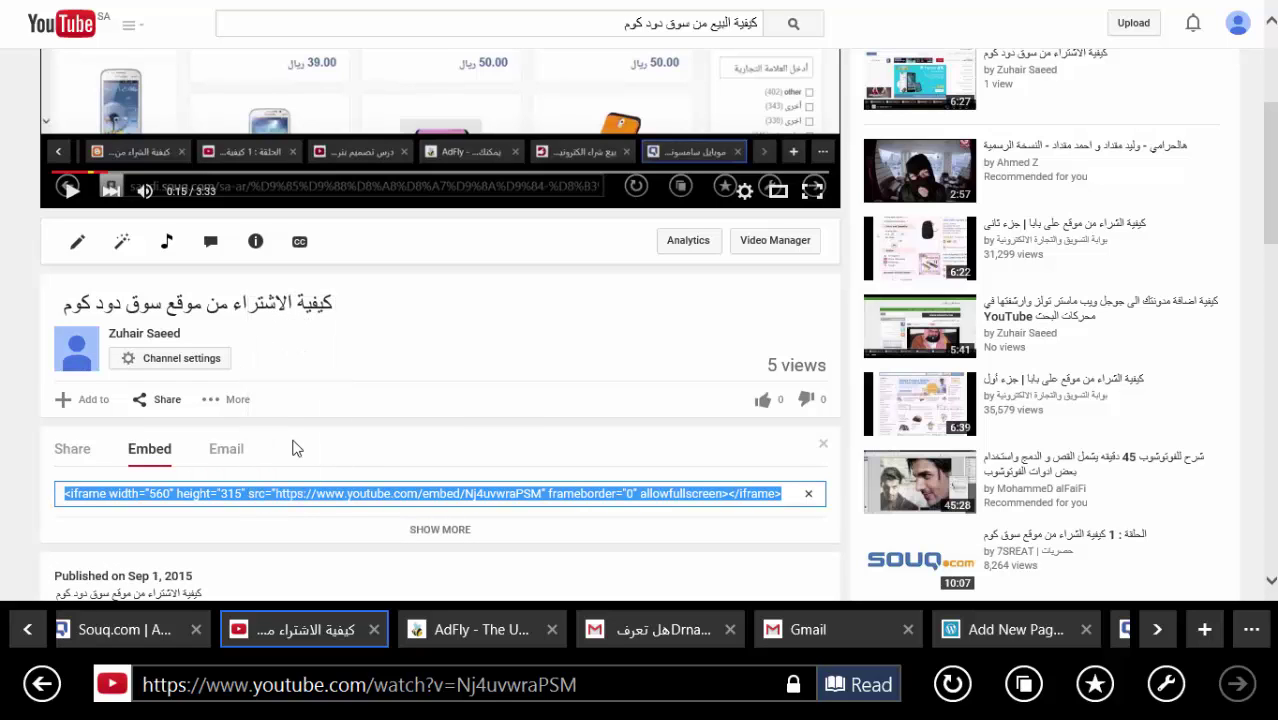
# Paste the YouTube embed code into the new WordPress page's body in Text mode, and return the editor to Visual mode.
pyautogui.click(1008, 630)
pyautogui.click(374, 305)
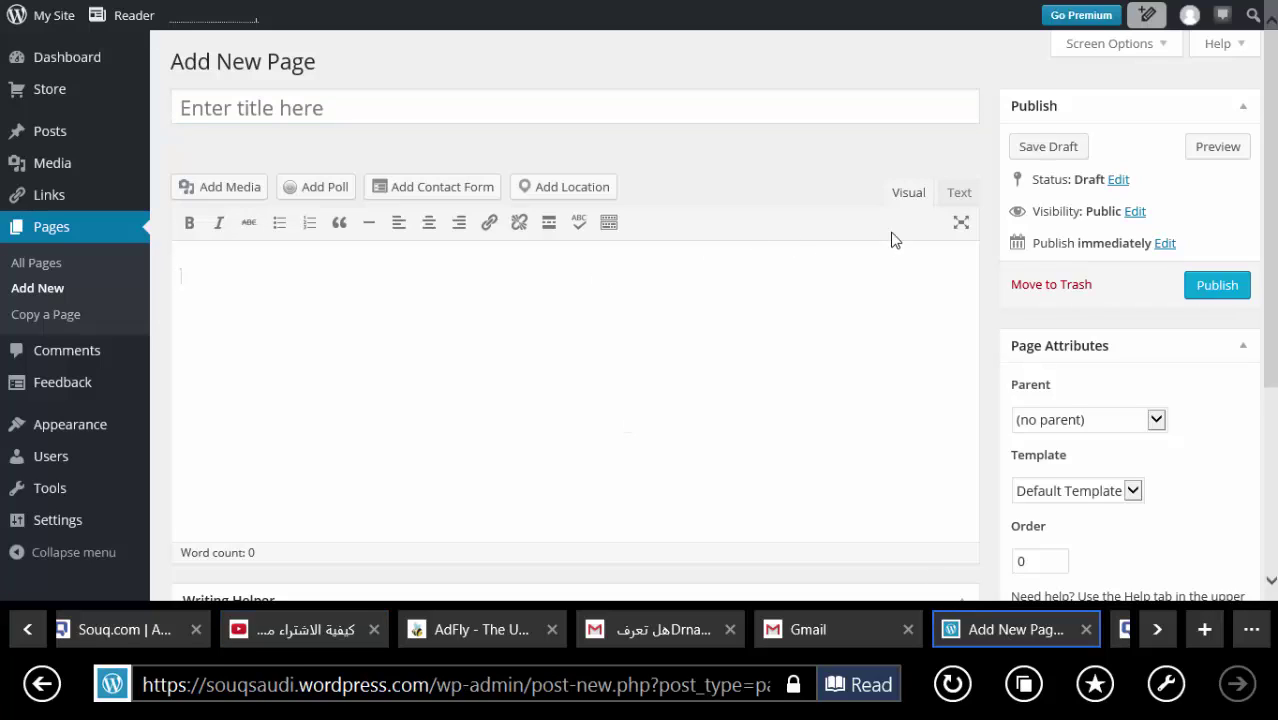
pyautogui.click(958, 196)
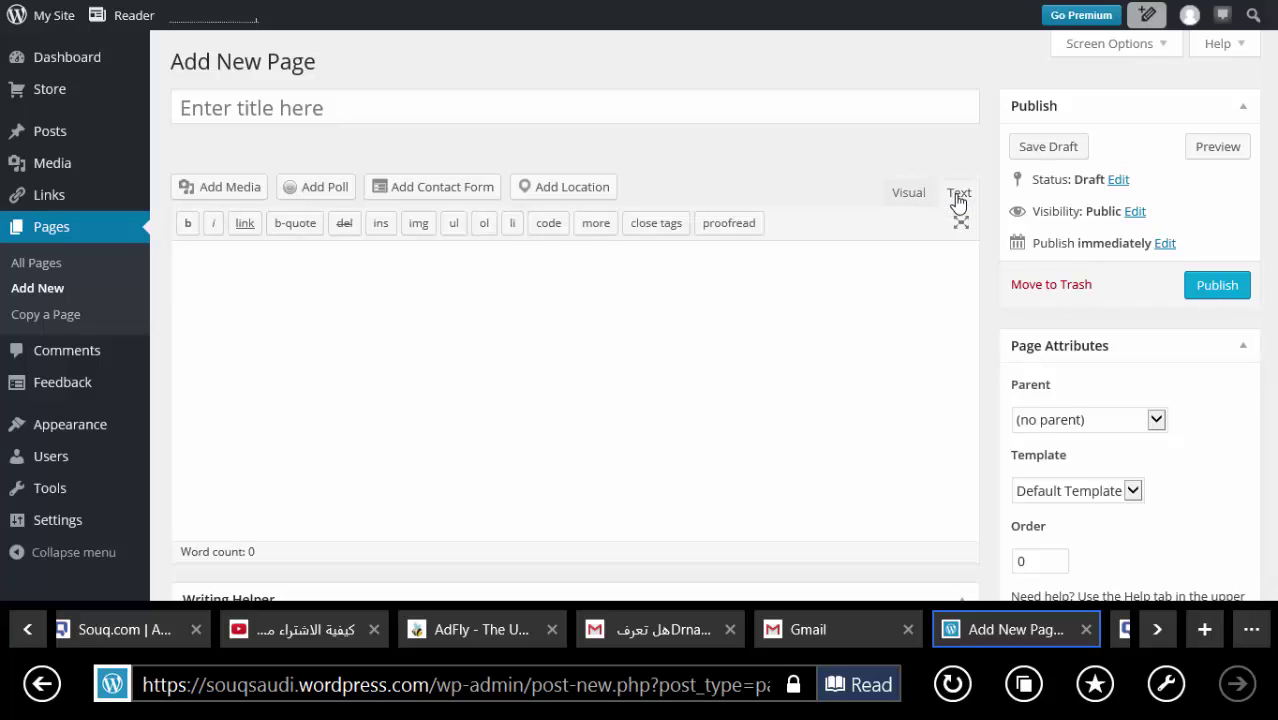
pyautogui.rightClick(808, 292)
pyautogui.click(798, 266)
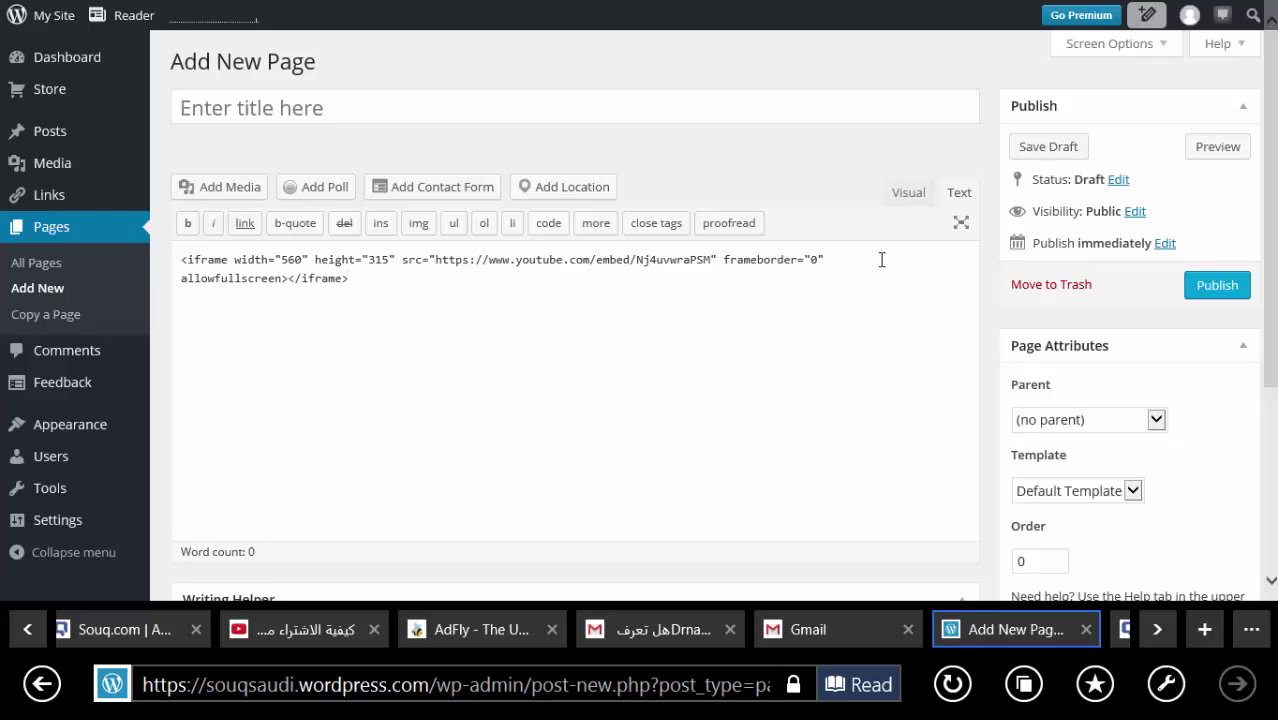
pyautogui.click(907, 196)
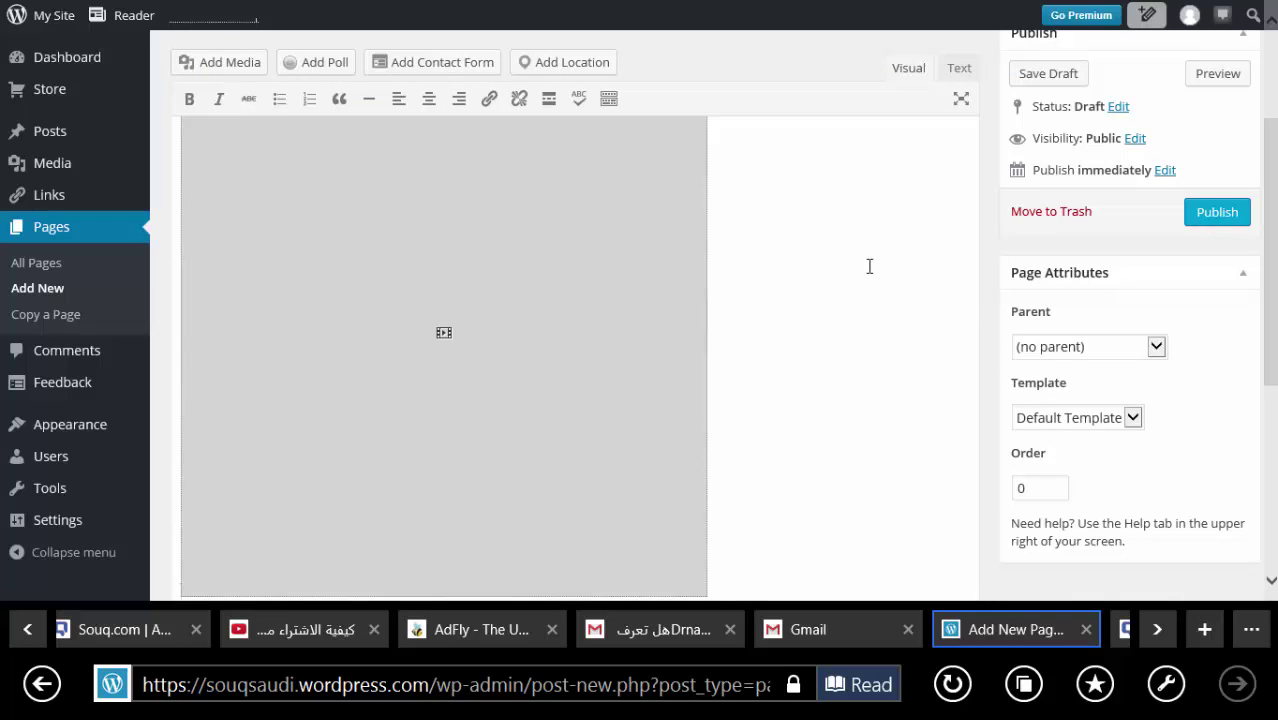
# Title the new page "إضافة فيديو الى الويردبرس" and publish it.
pyautogui.click(1271, 64)
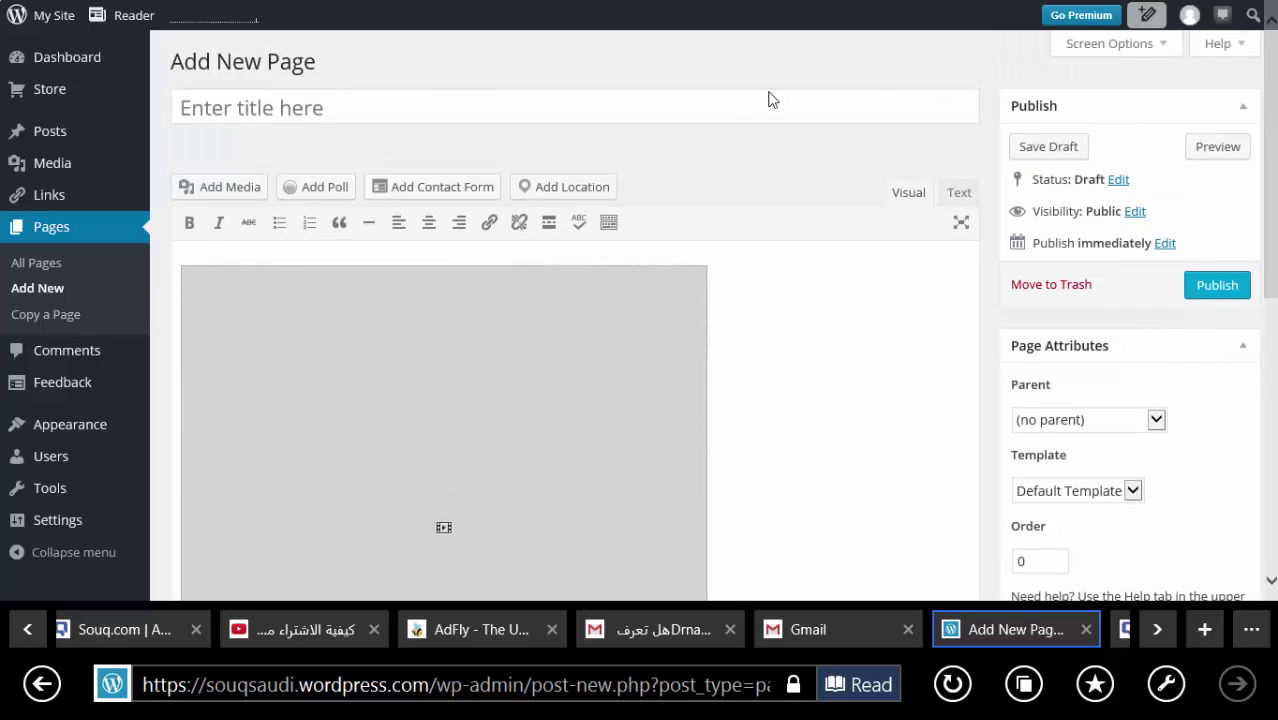
pyautogui.click(688, 101)
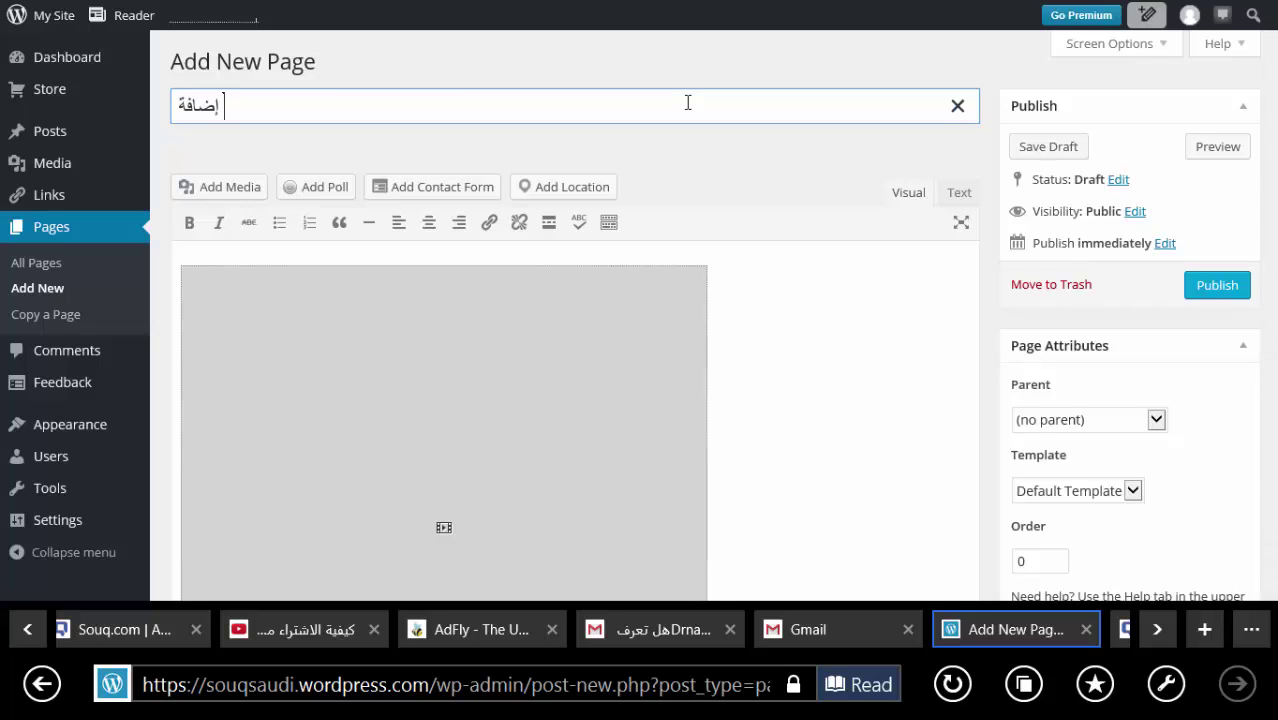
pyautogui.write('إضافة فيد')
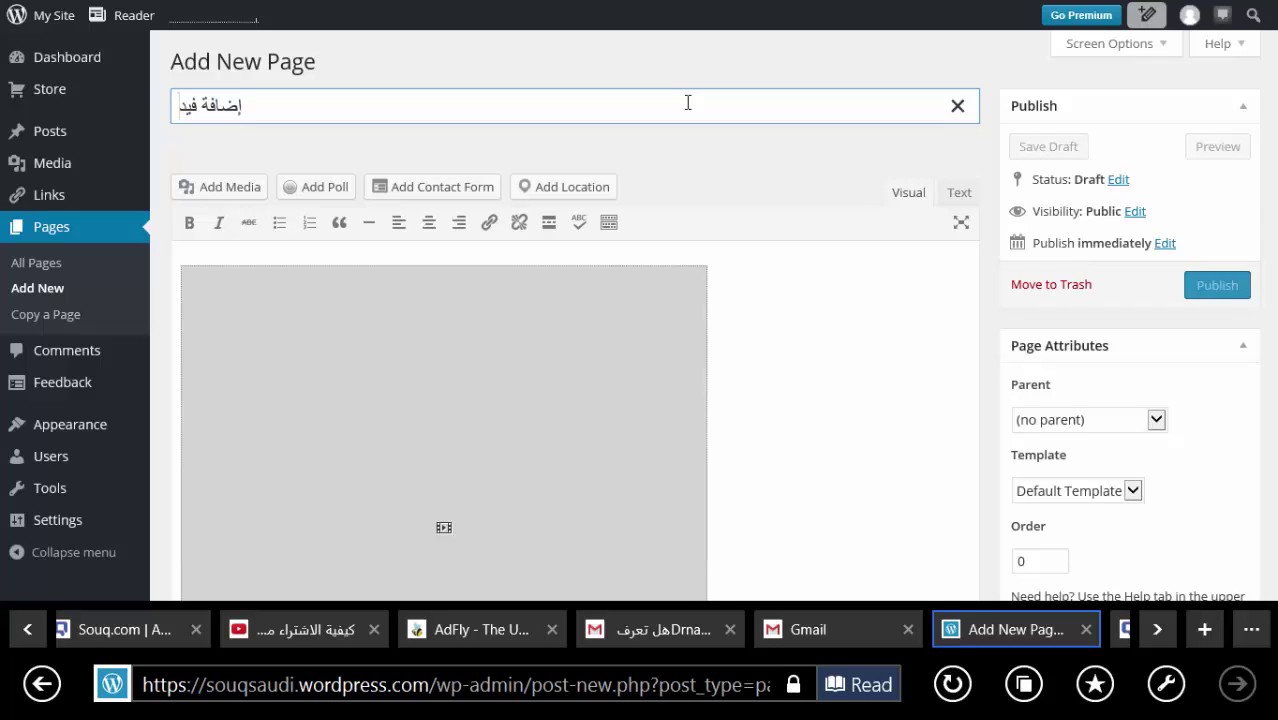
pyautogui.write('يو الى')
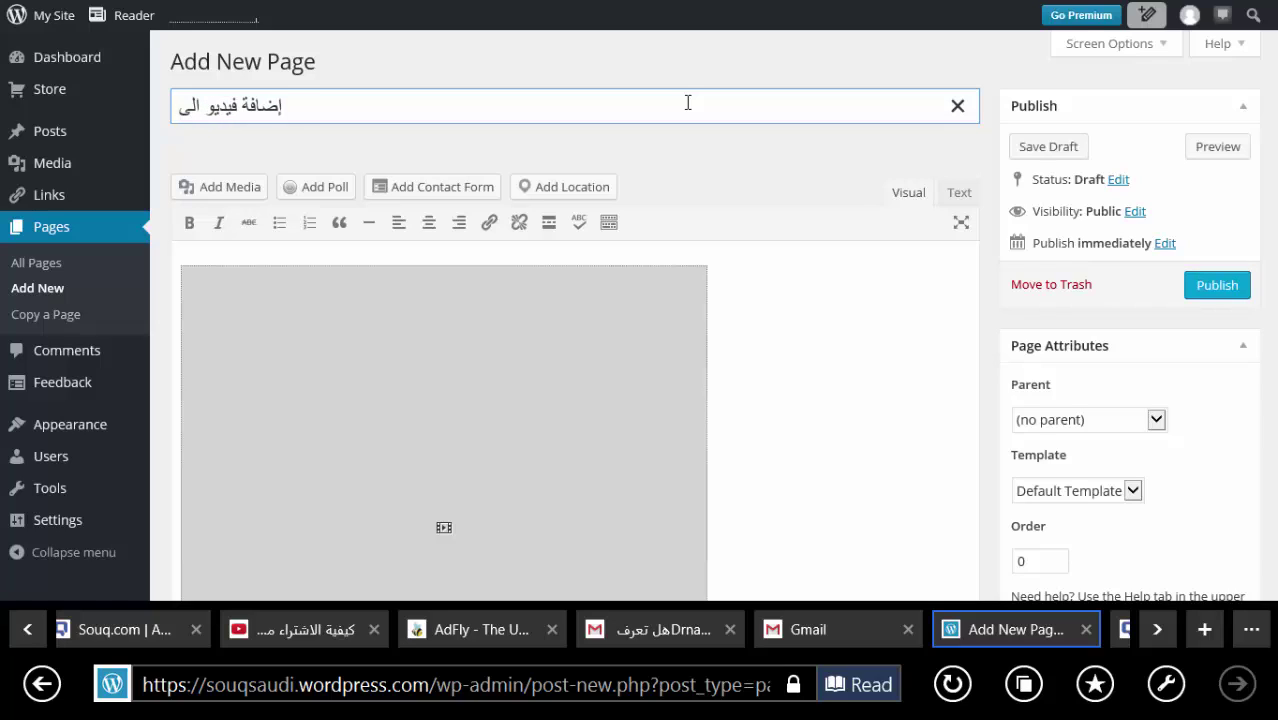
pyautogui.write(' الويؤ')
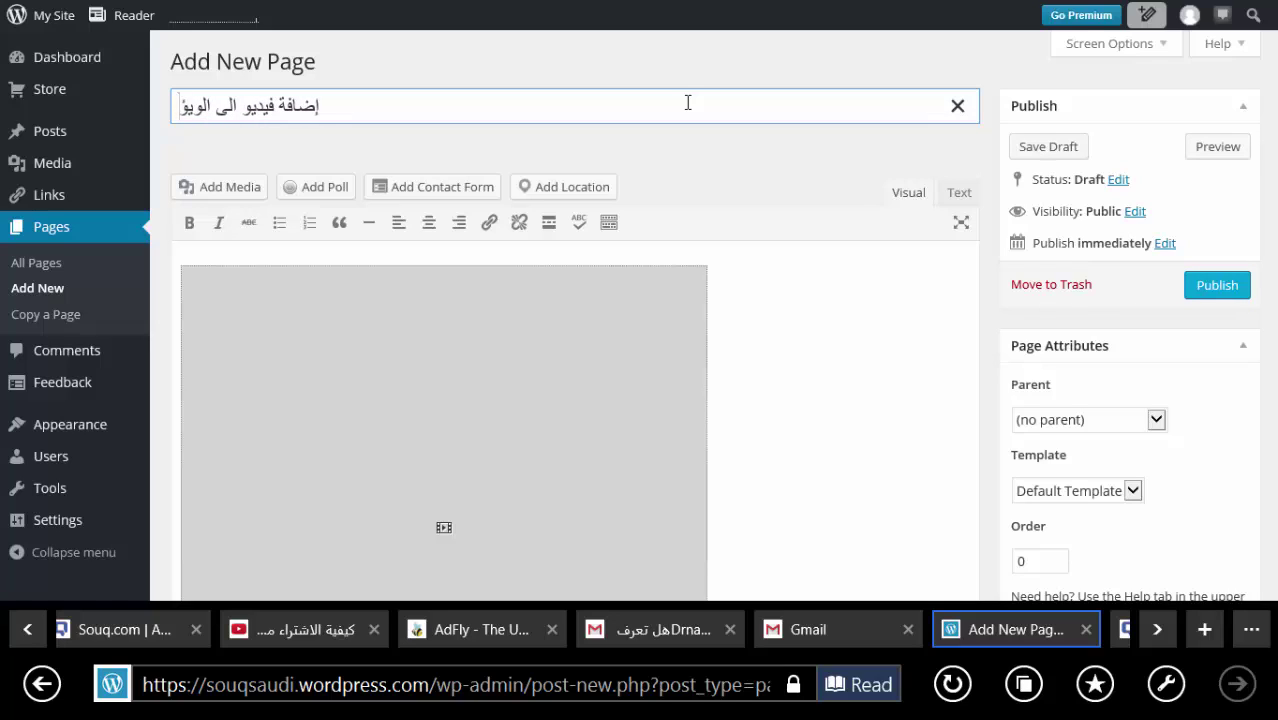
pyautogui.press('BackSpace')
pyautogui.write('ر')
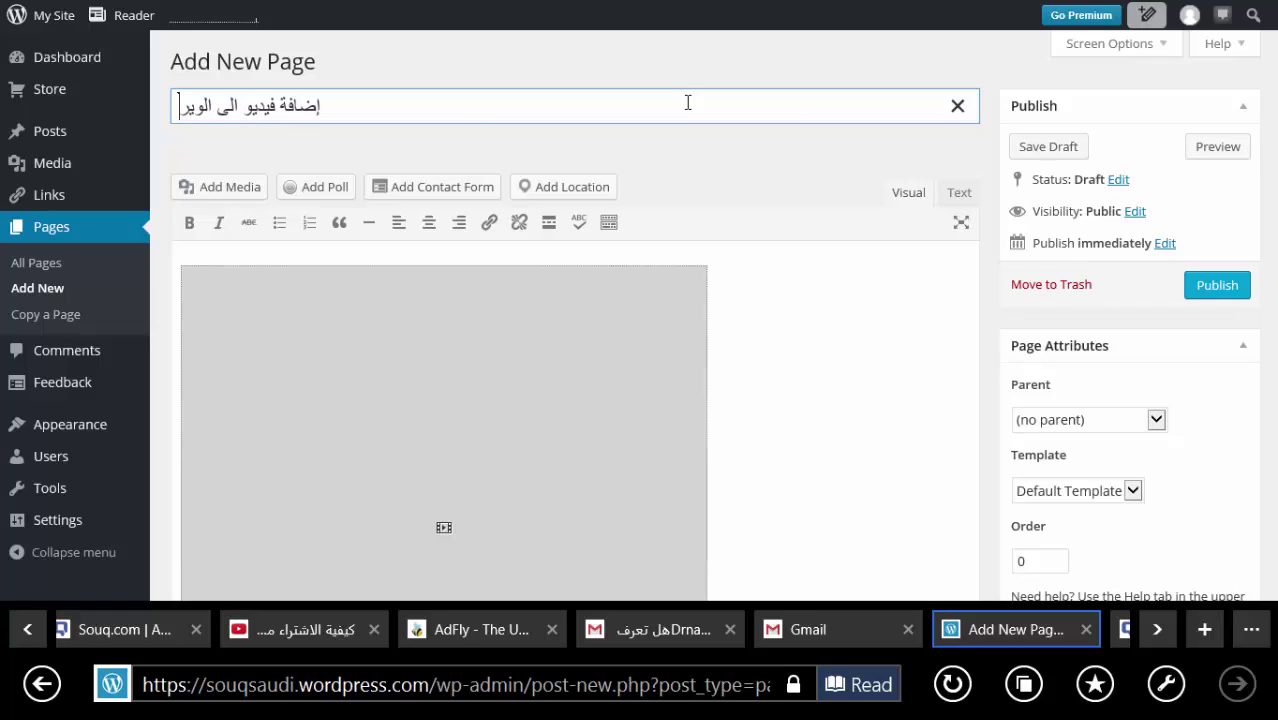
pyautogui.write('دبرس')
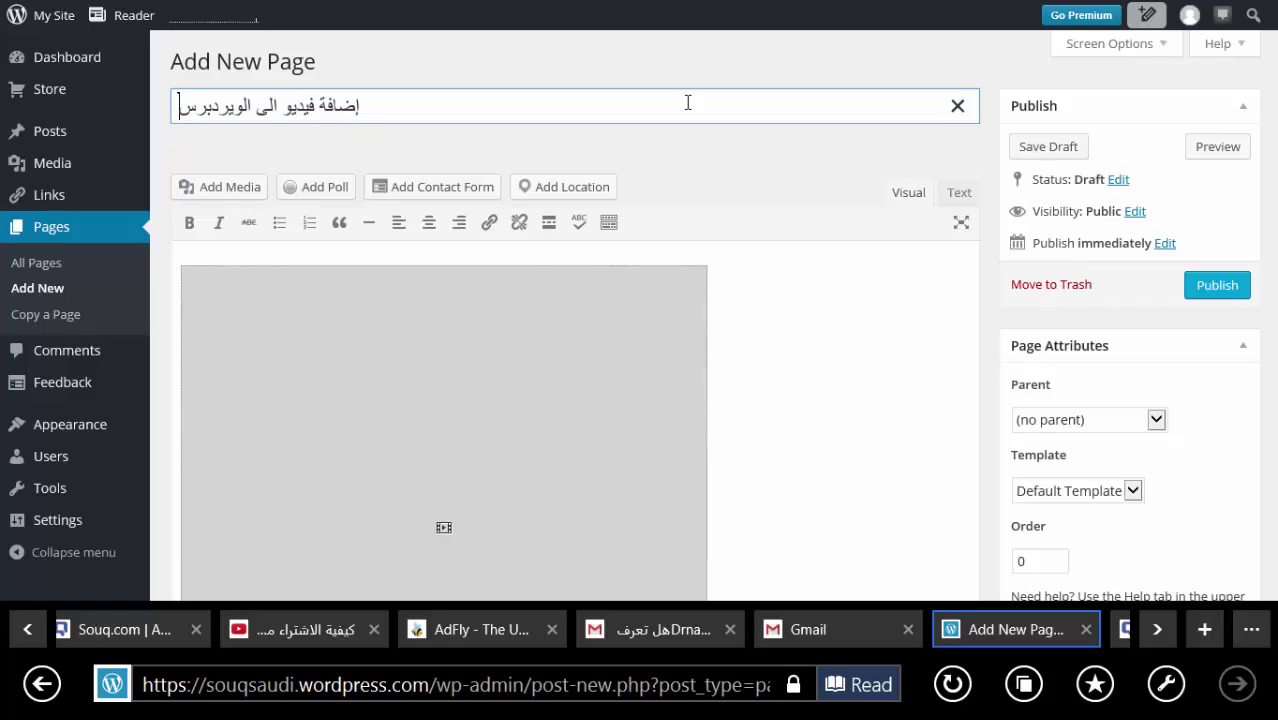
pyautogui.click(1217, 286)
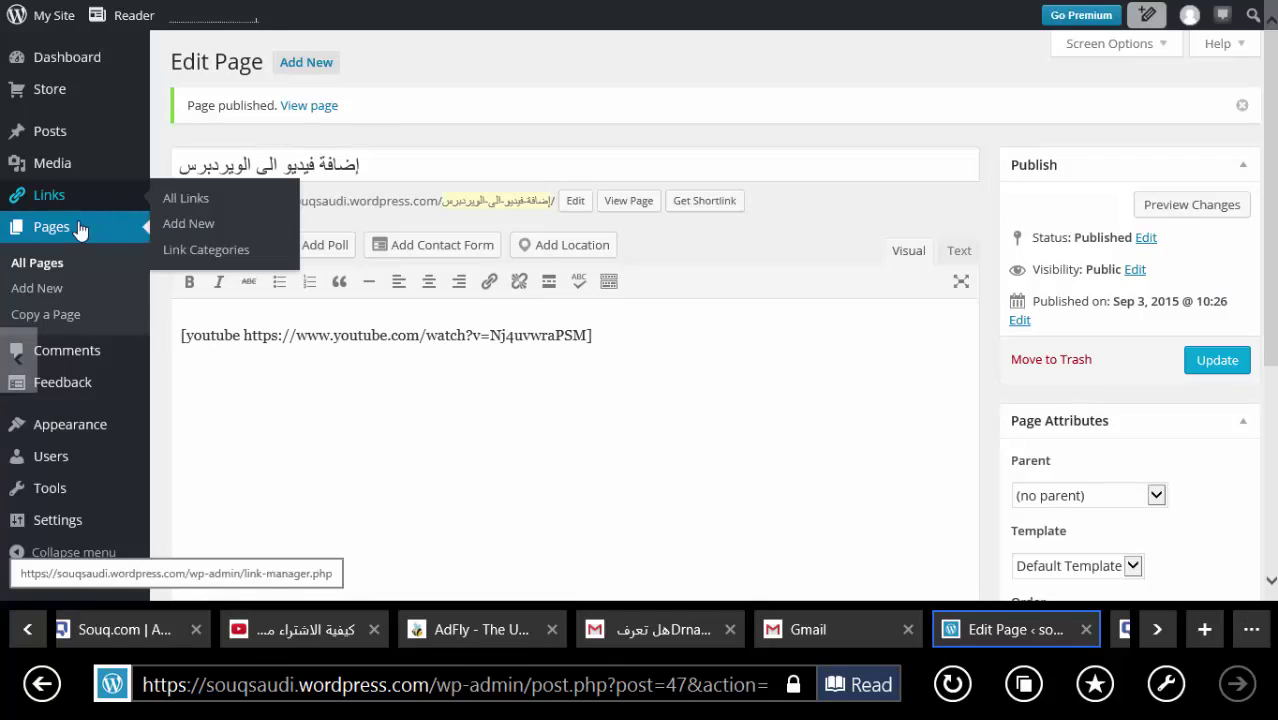
# View the published page "إضافة فيديو الى الويردبرس" from the list of all pages and examine its embedded video.
pyautogui.click(62, 268)
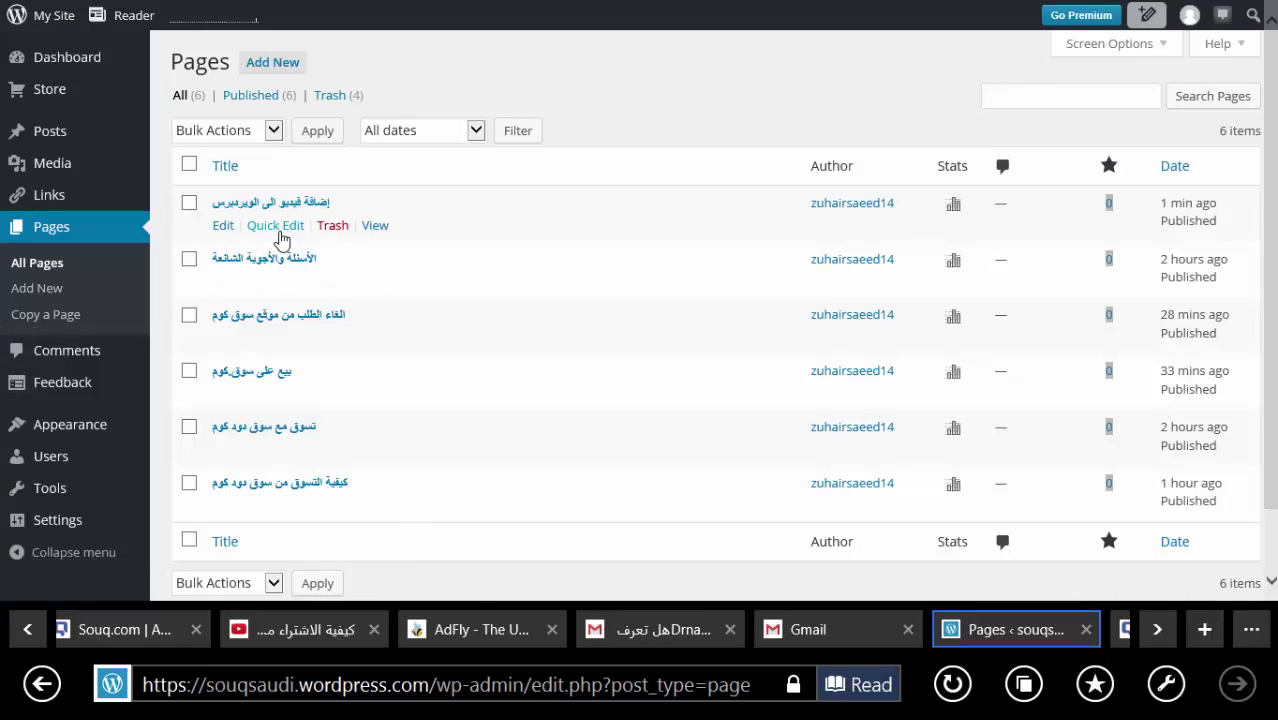
pyautogui.click(377, 228)
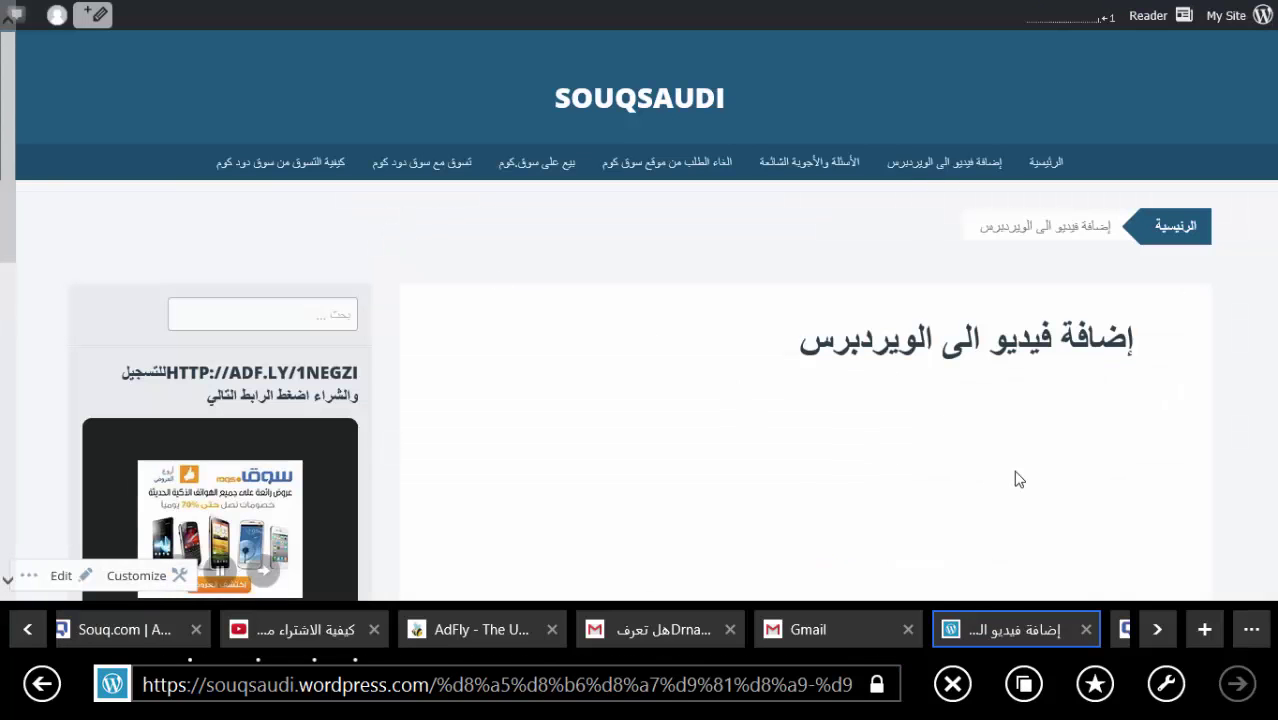
pyautogui.scroll(-3, 1018, 480)
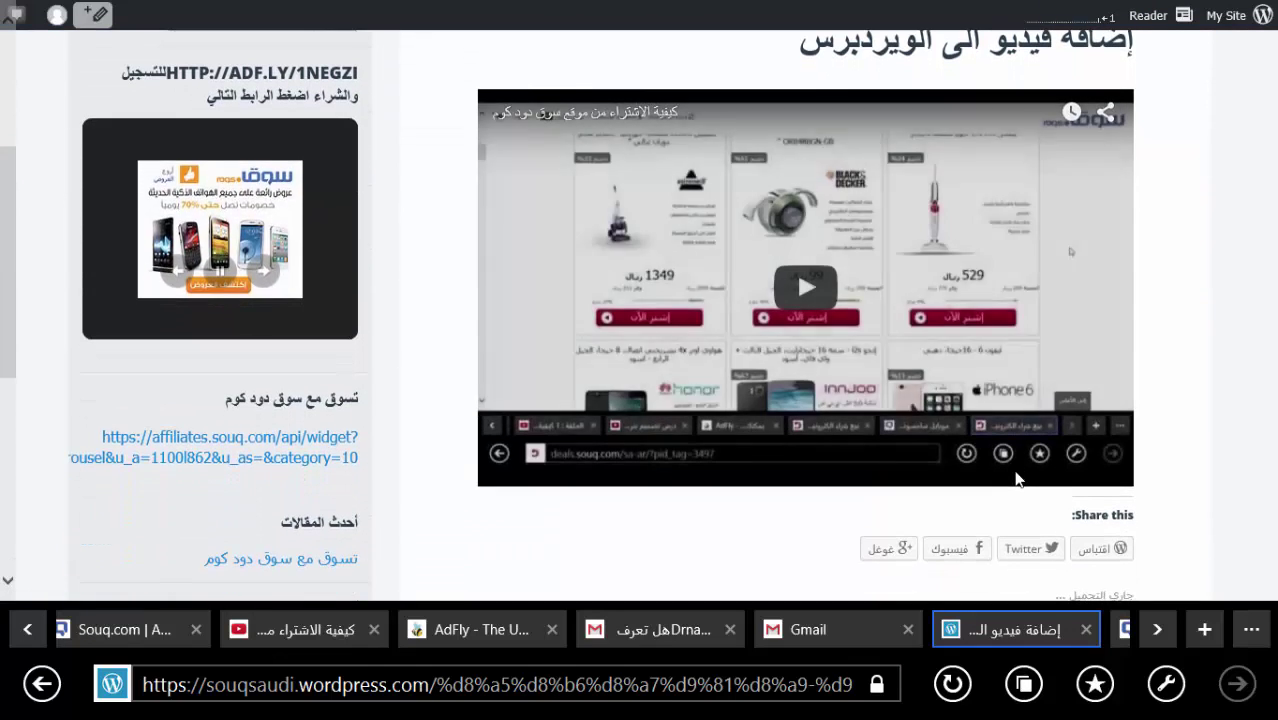
pyautogui.scroll(3, 1016, 479)
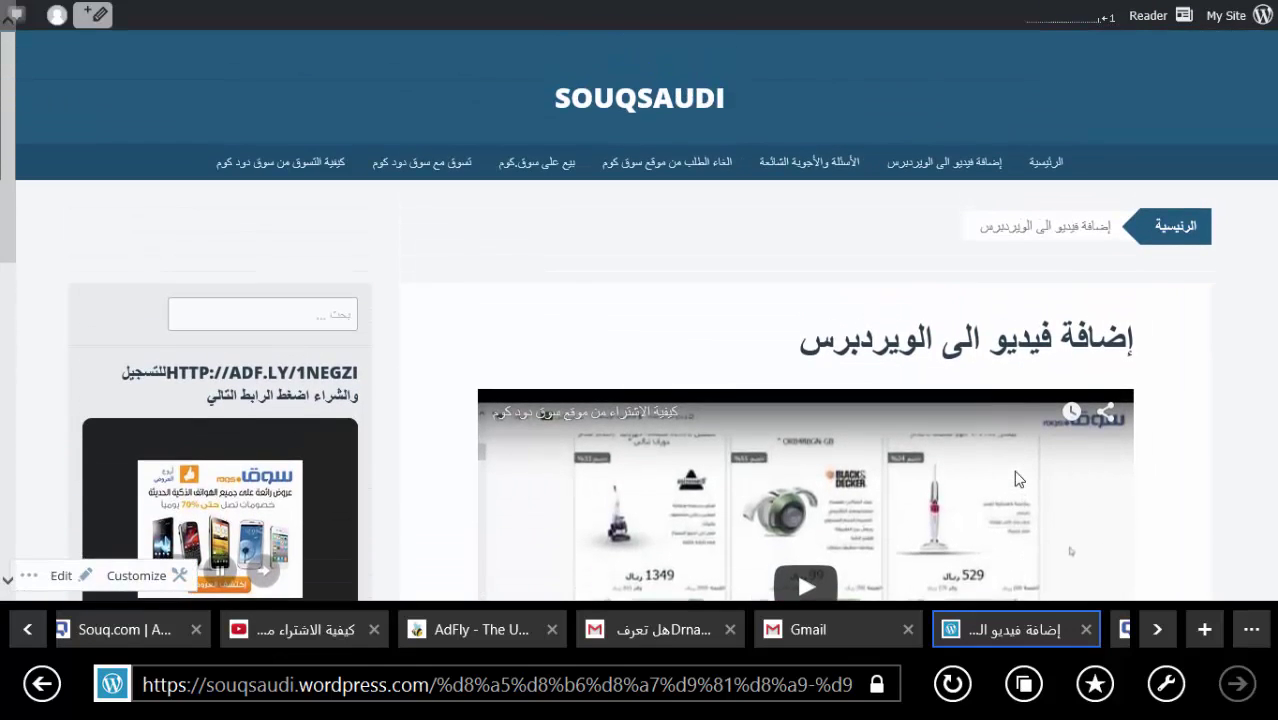
pyautogui.scroll(-2, 1016, 479)
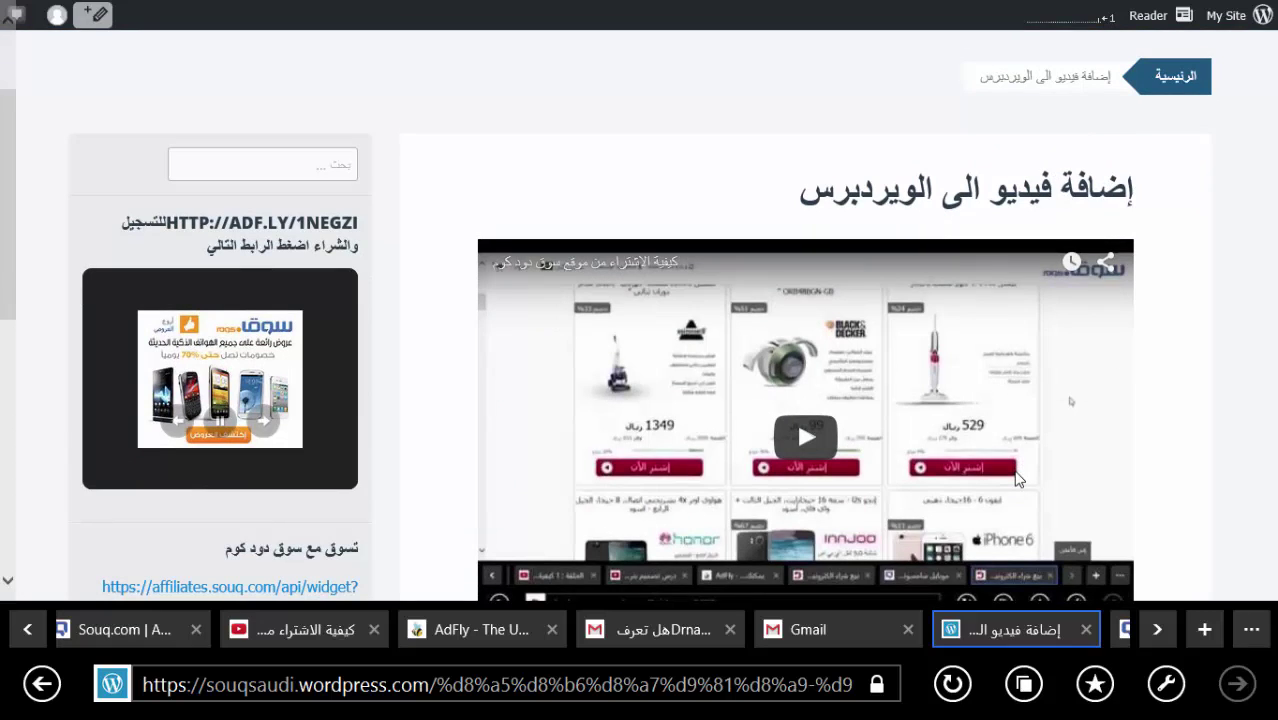
pyautogui.scroll(2, 1018, 480)
pyautogui.scroll(-2, 1018, 480)
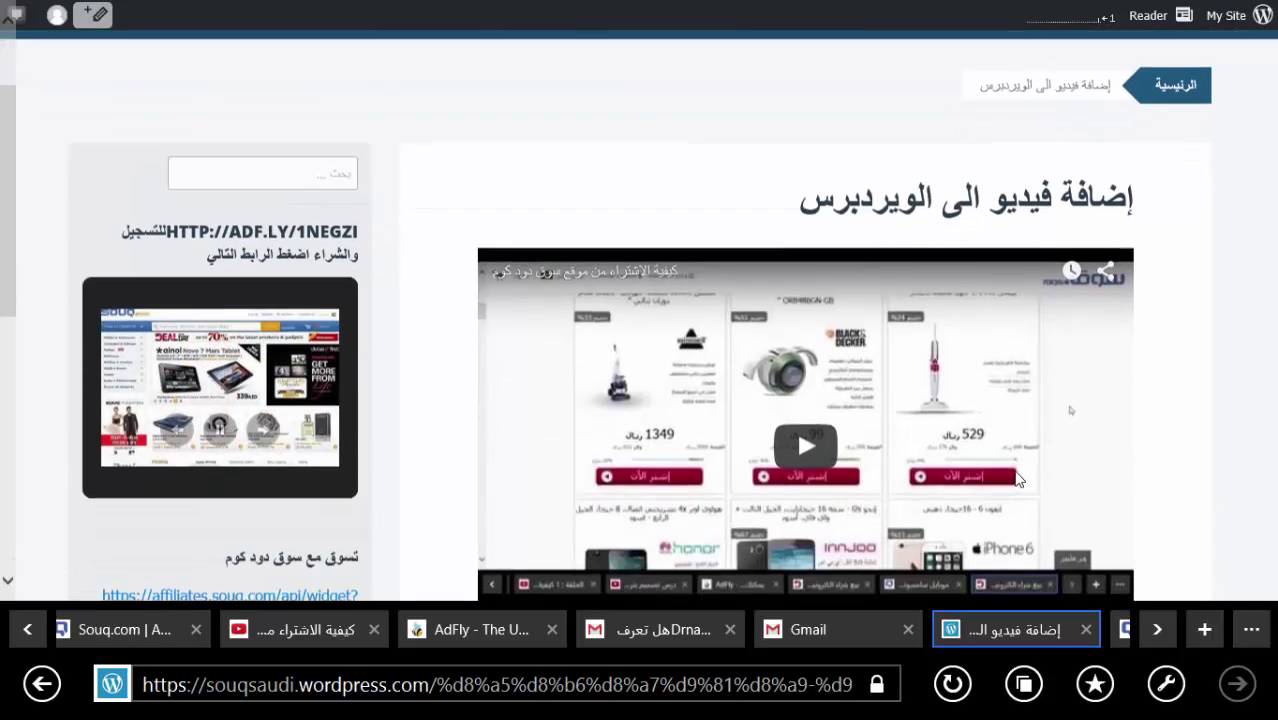
pyautogui.scroll(-3, 1016, 479)
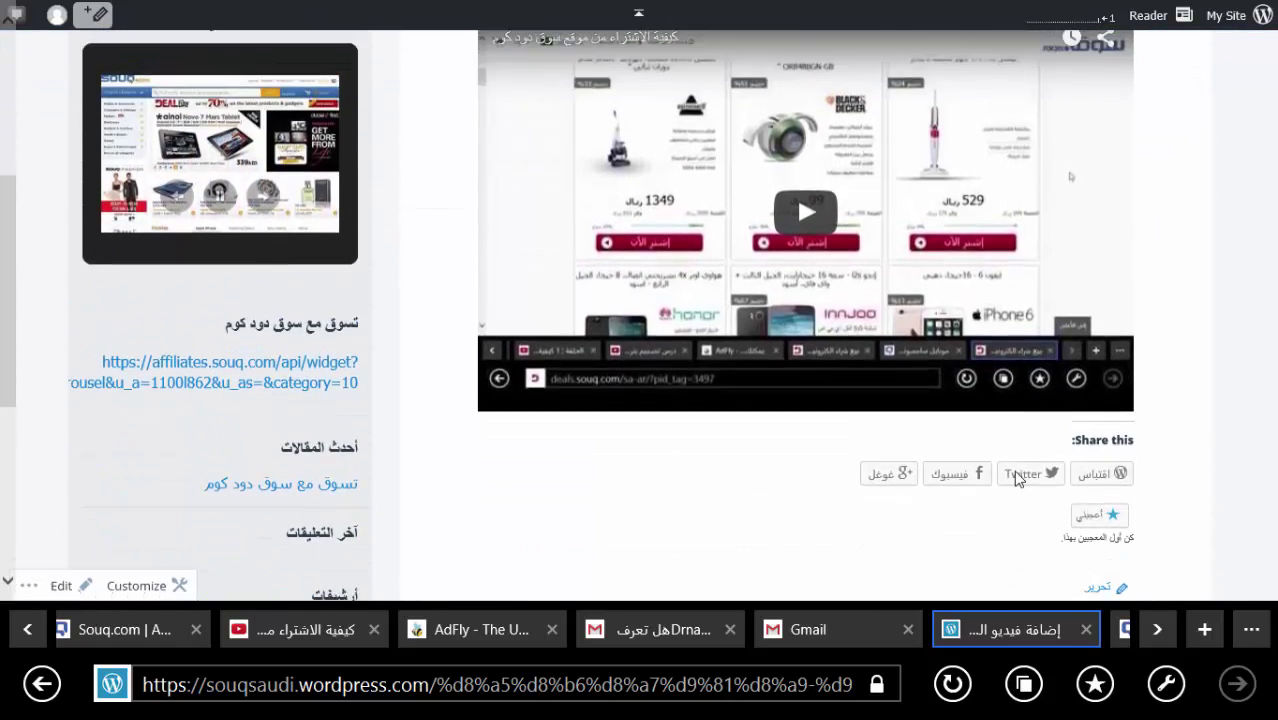
# Look over the published page "إضافة فيديو الى الويردبرس" and play its embedded video to test it.
pyautogui.scroll(3, 1016, 479)
pyautogui.scroll(2, 1018, 480)
pyautogui.scroll(-6, 1018, 480)
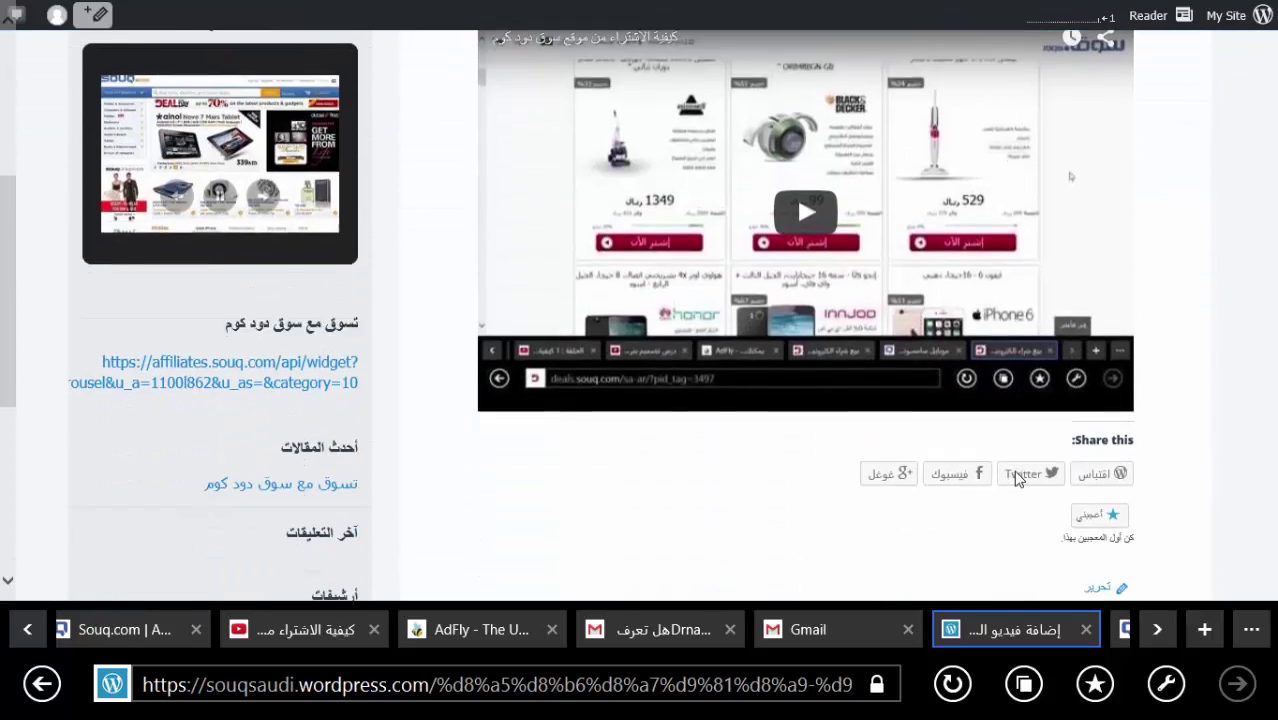
pyautogui.scroll(-3, 1018, 480)
pyautogui.scroll(3, 1018, 480)
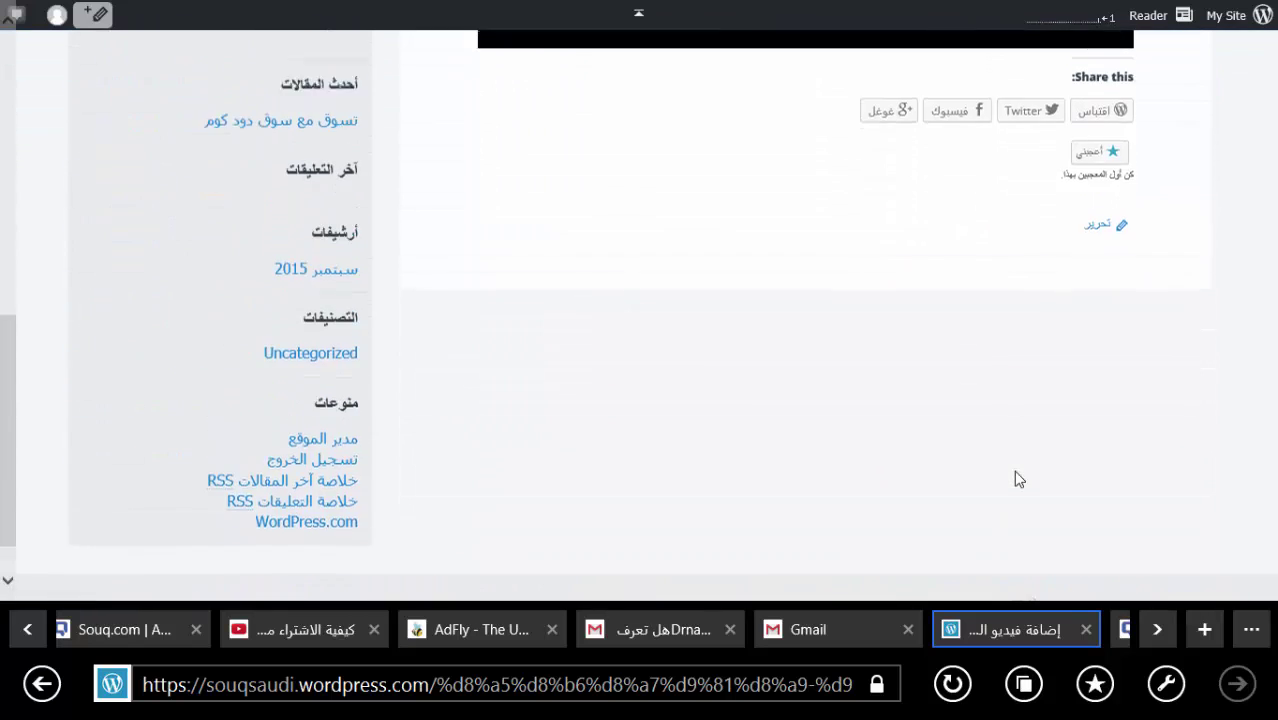
pyautogui.scroll(4, 1013, 470)
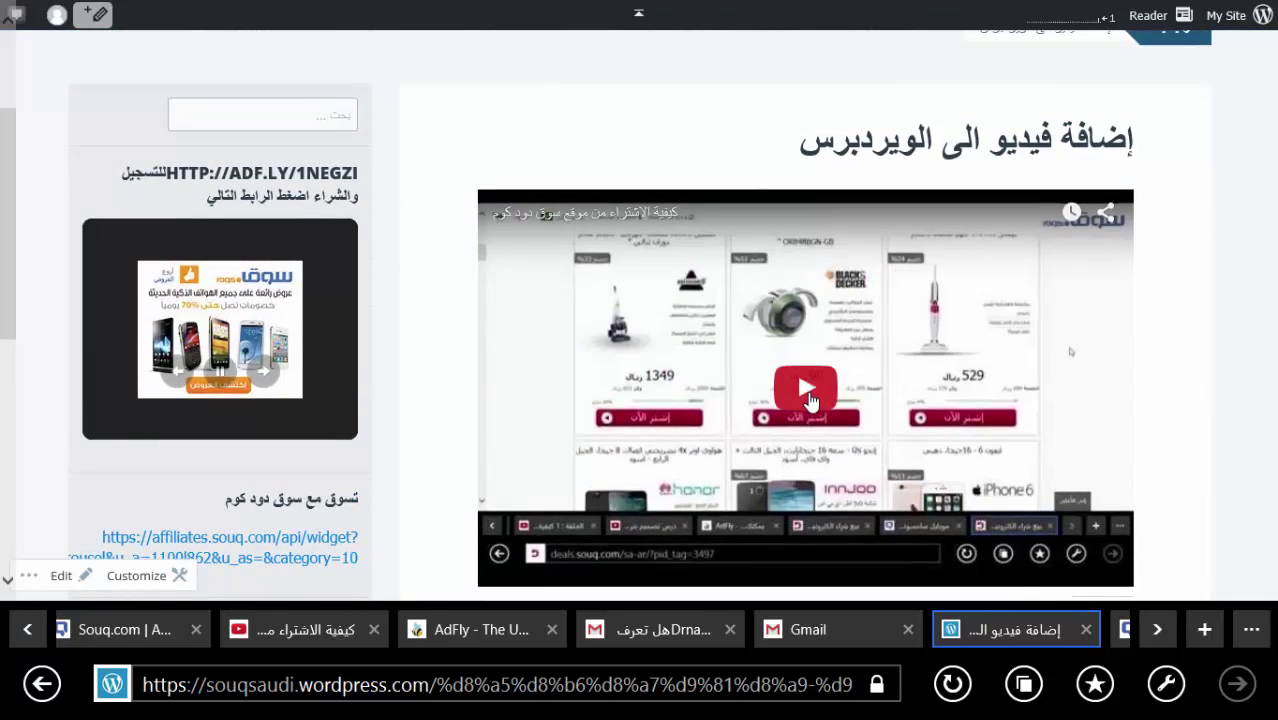
pyautogui.click(808, 390)
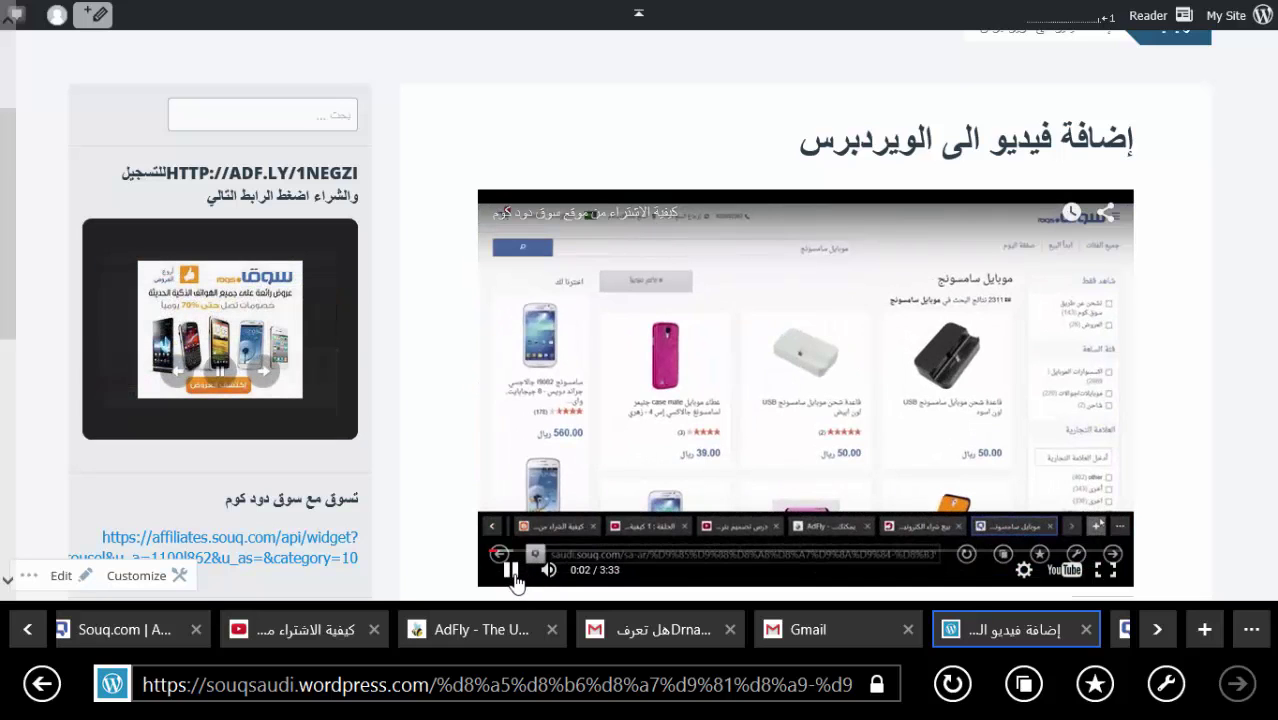
# Return from the live page to the list of all pages in the WordPress admin.
pyautogui.click(27, 632)
pyautogui.click(27, 632)
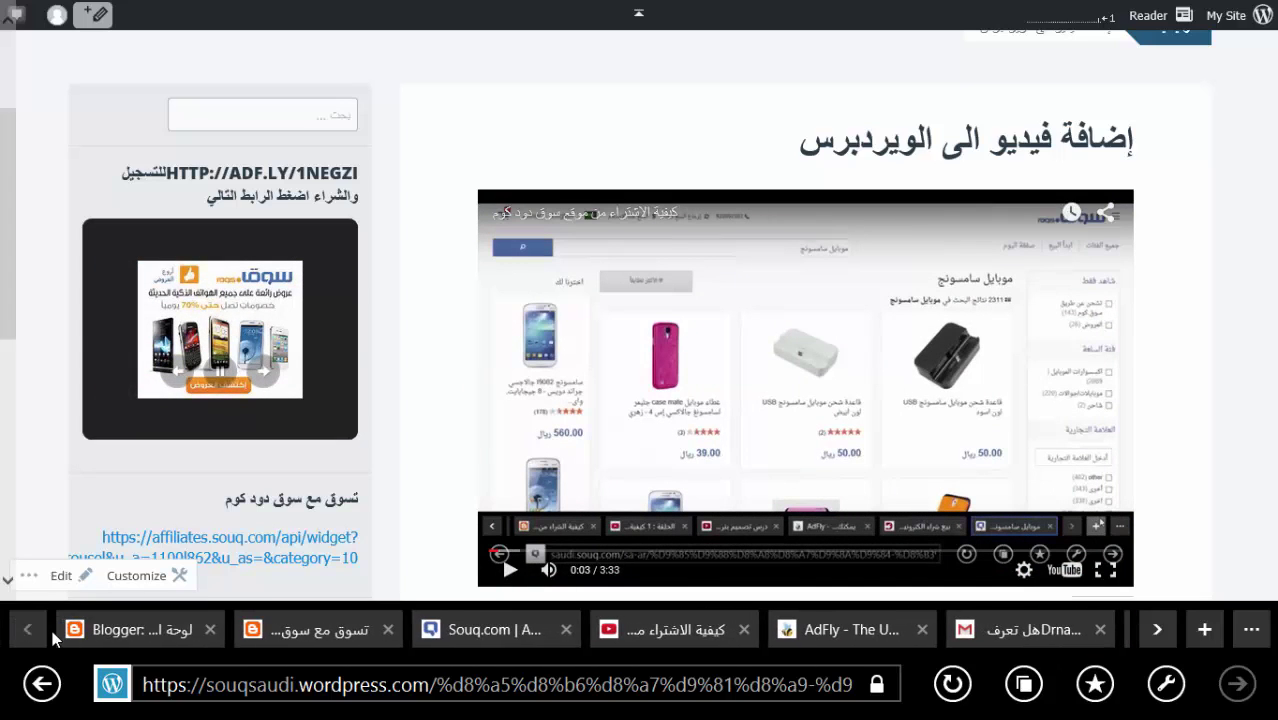
pyautogui.click(1157, 630)
pyautogui.click(1157, 630)
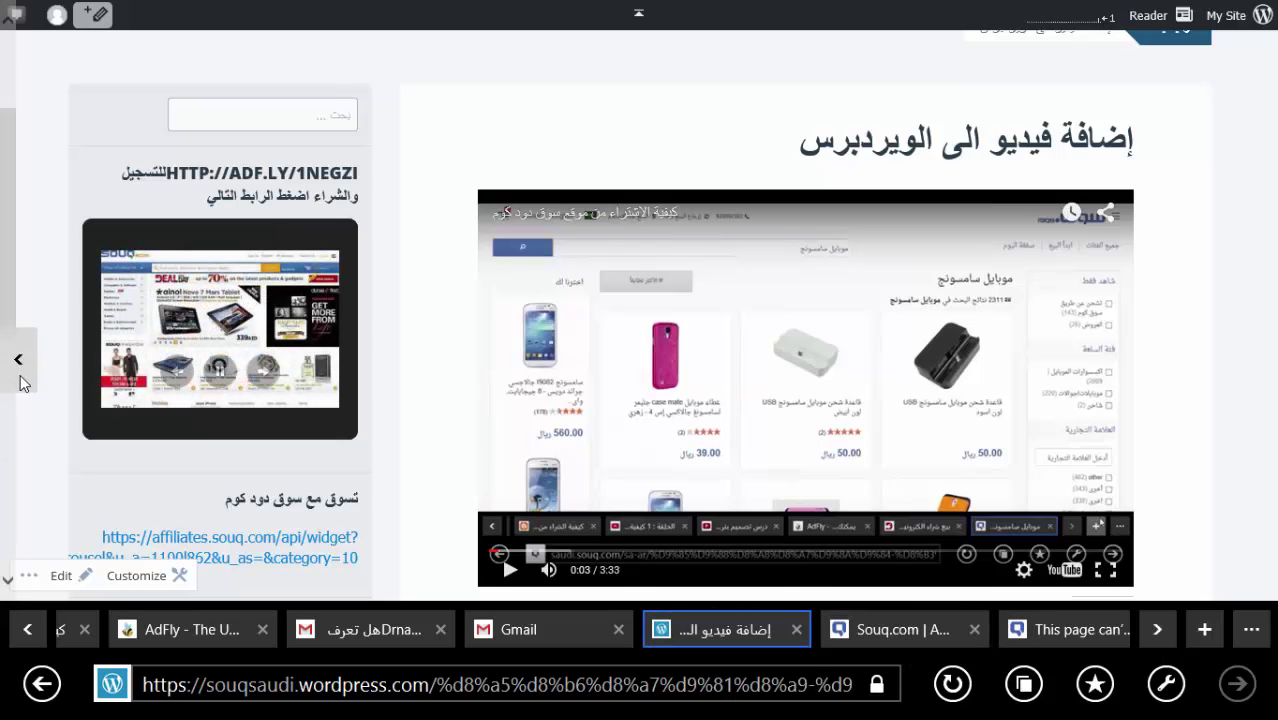
pyautogui.click(20, 370)
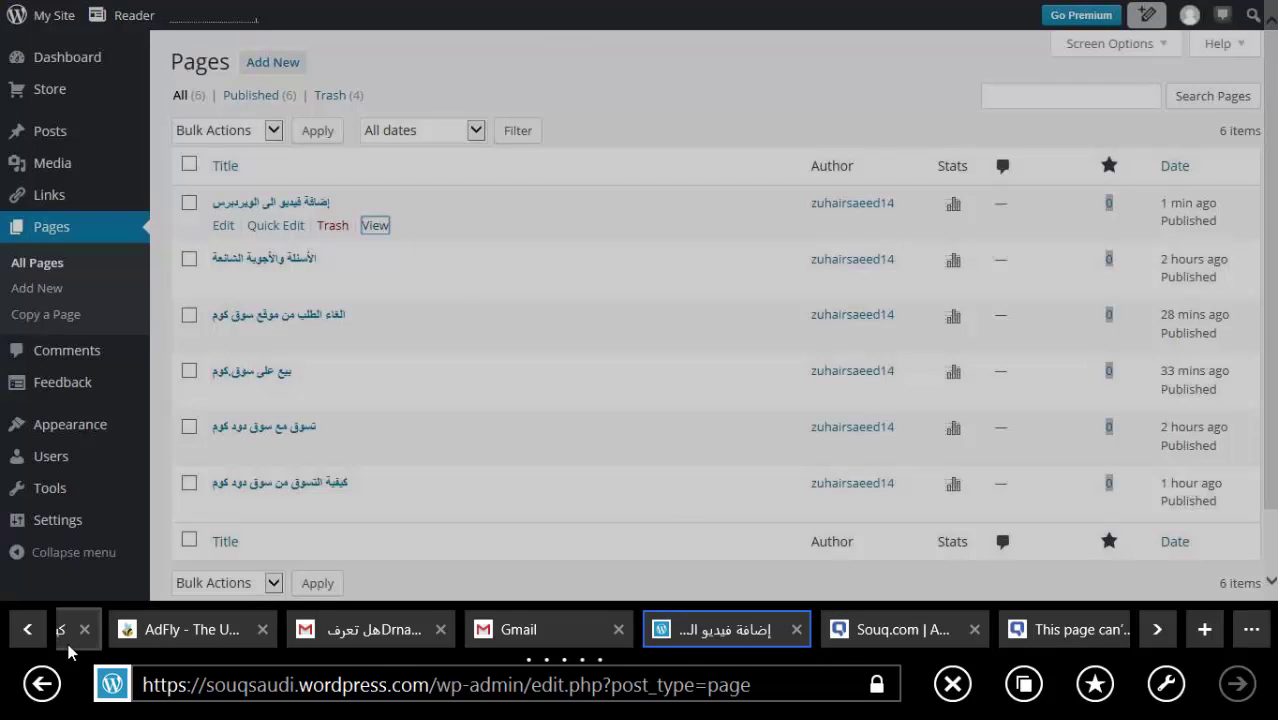
# Switch to the open YouTube page of the video "كيفية الاشتراء من موقع سوق دود كوم" to review its embed code.
pyautogui.click(27, 629)
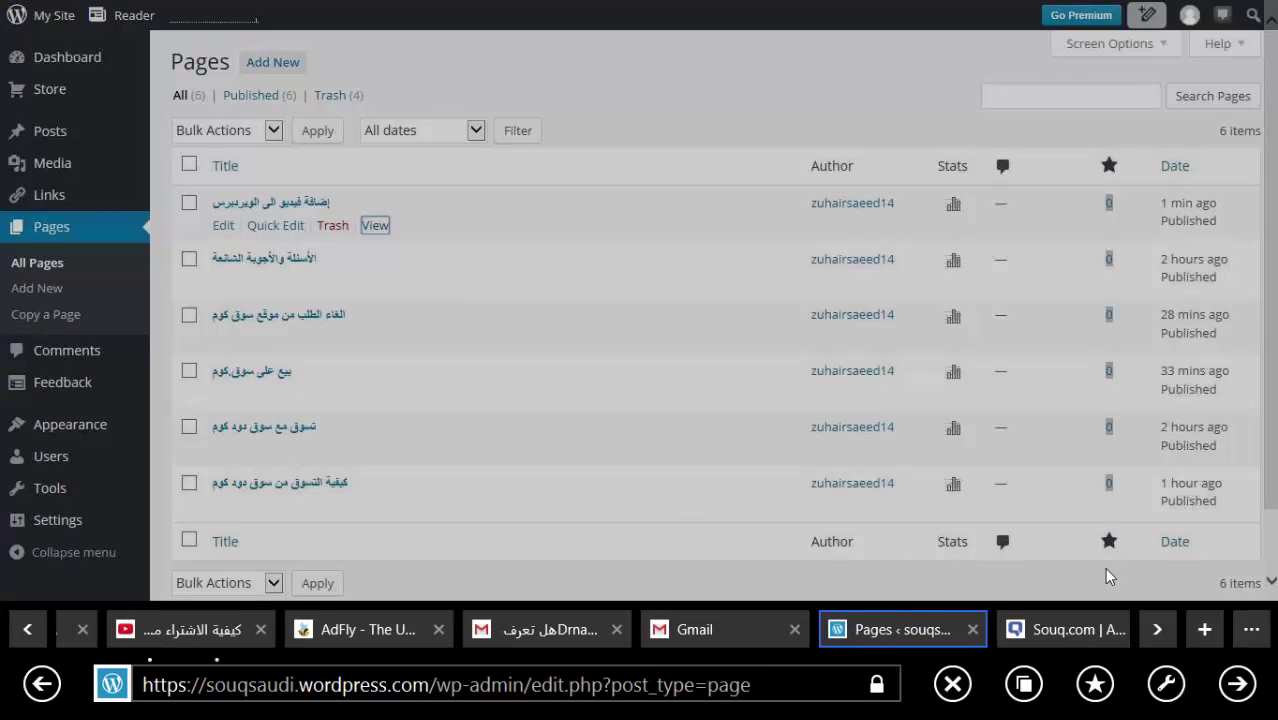
pyautogui.click(1157, 629)
pyautogui.click(1160, 629)
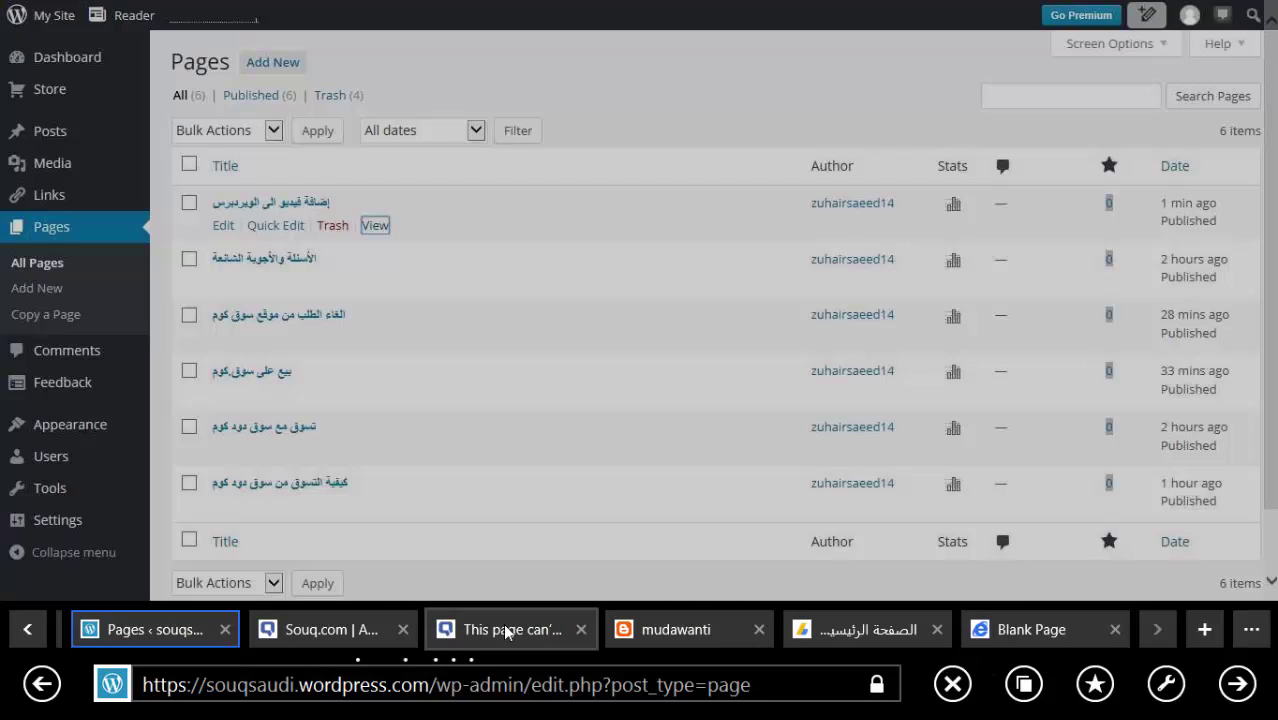
pyautogui.click(28, 629)
pyautogui.click(28, 629)
pyautogui.click(28, 629)
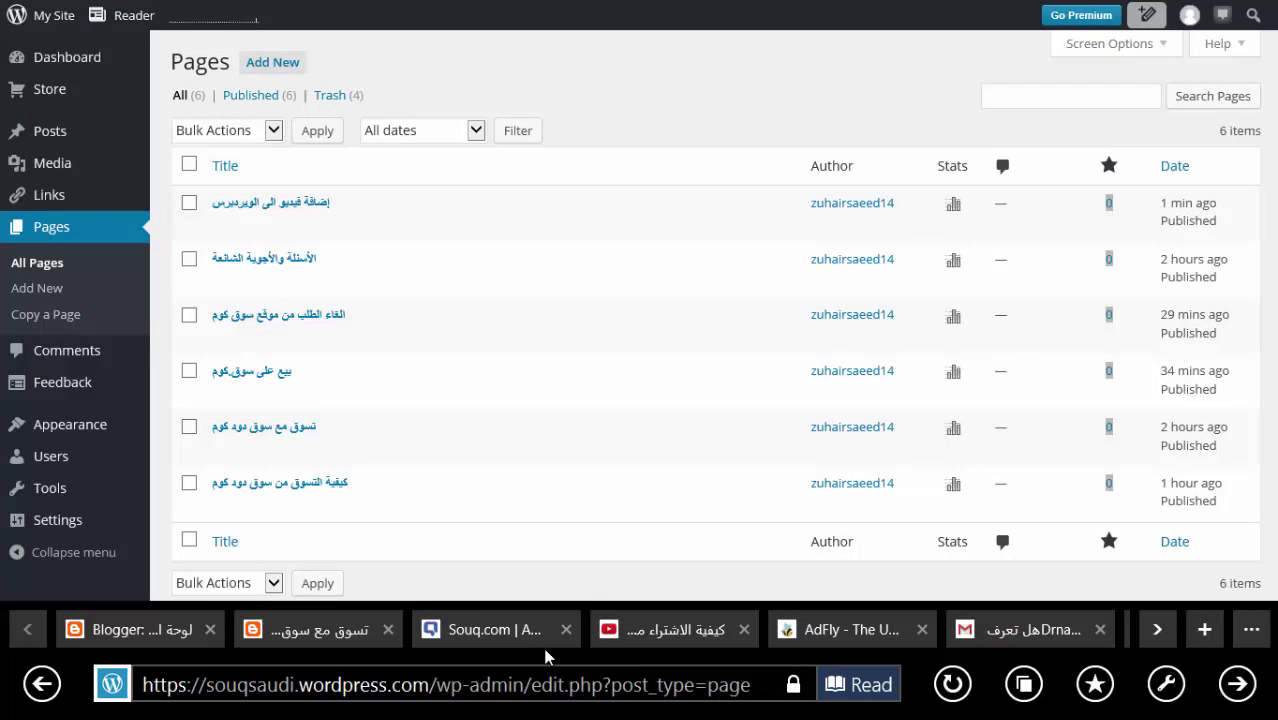
pyautogui.click(658, 625)
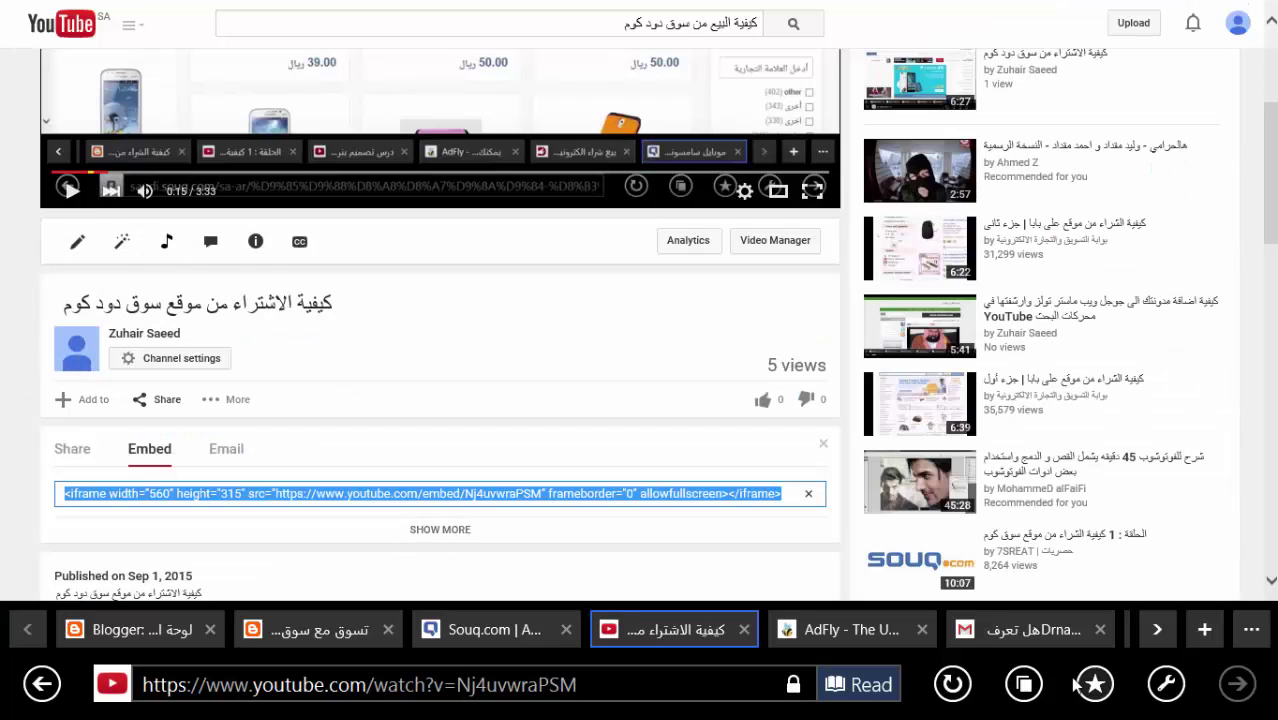
# Open the WordPress page "إضافة فيديو الى الويردبرس" for editing and compare its video code in Text and Visual modes.
pyautogui.click(1156, 630)
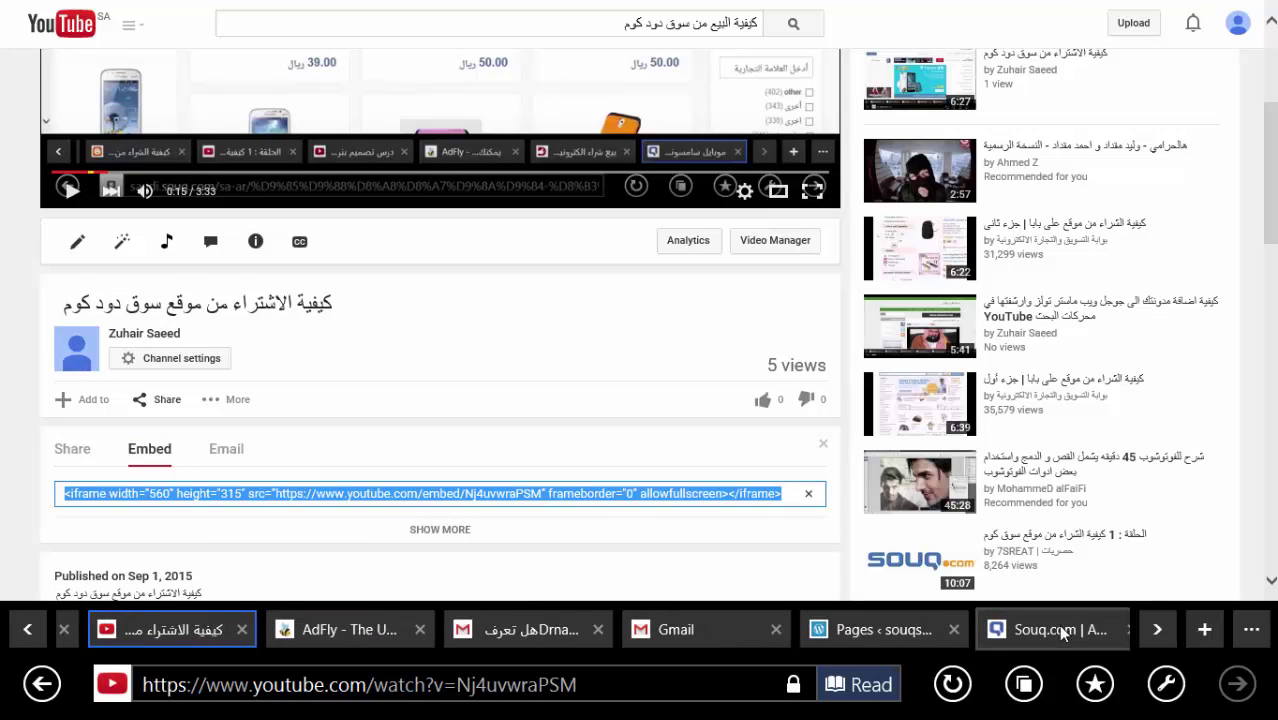
pyautogui.click(875, 629)
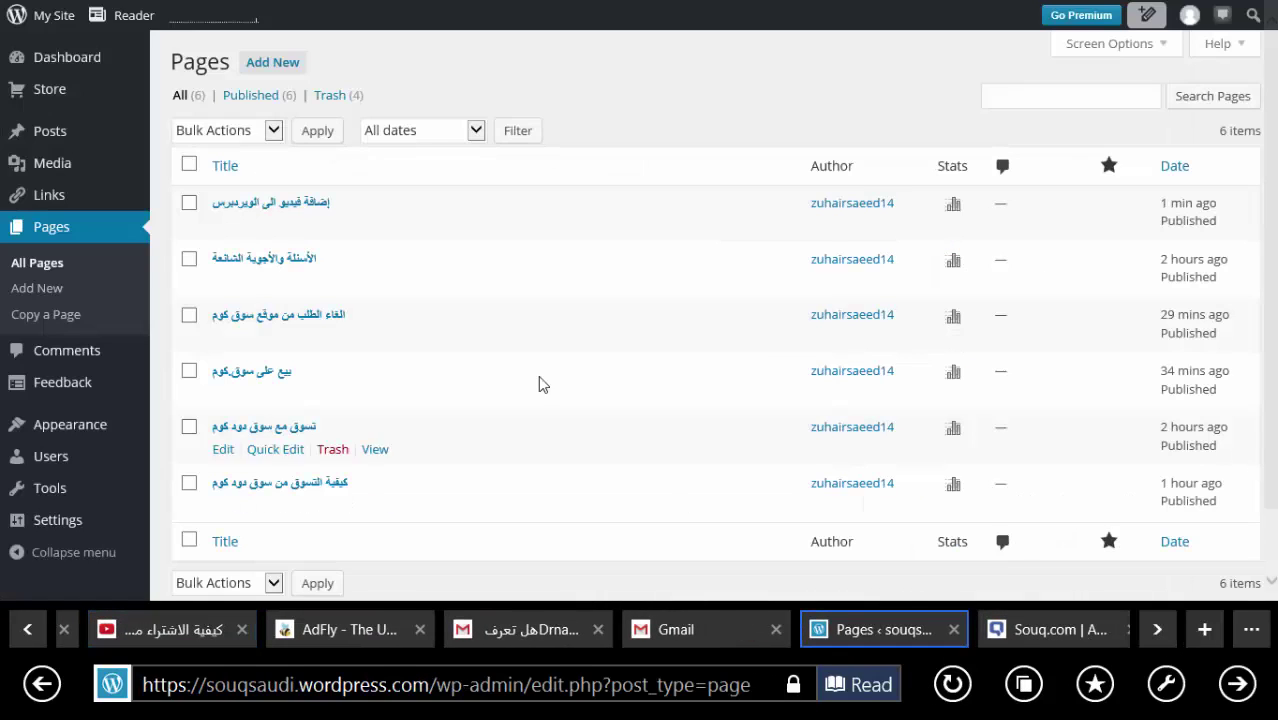
pyautogui.click(222, 228)
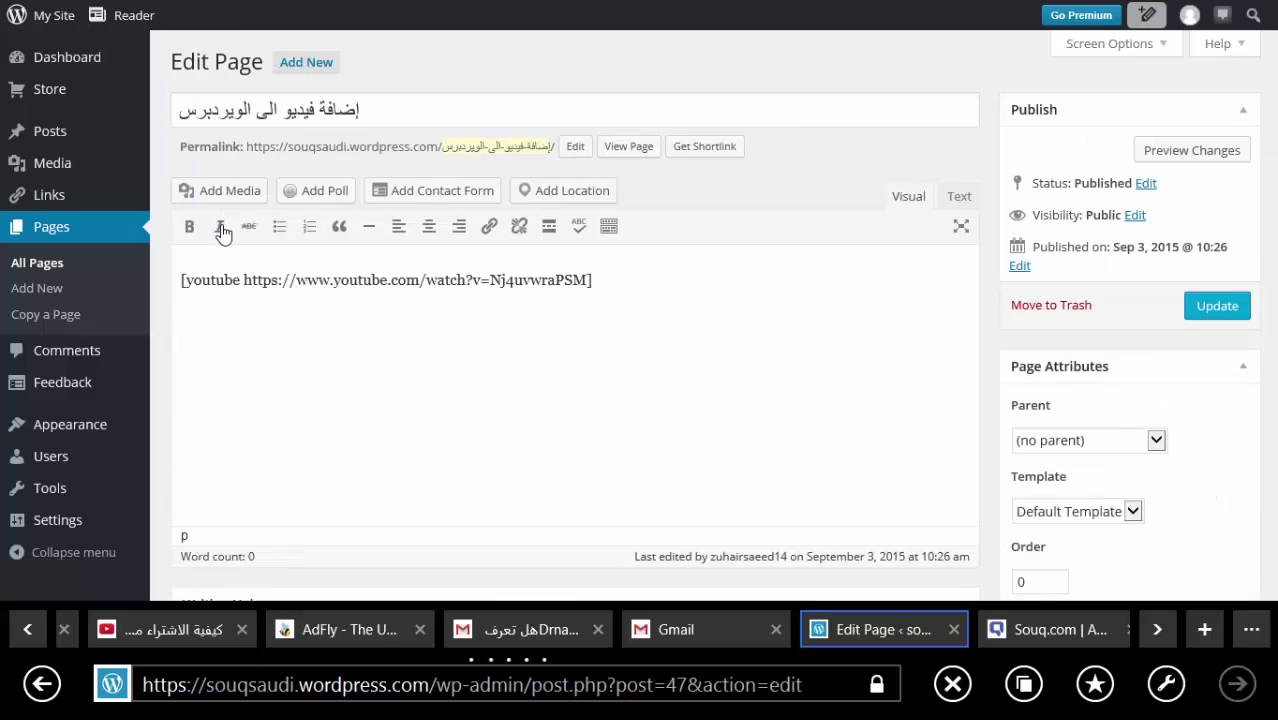
pyautogui.click(958, 198)
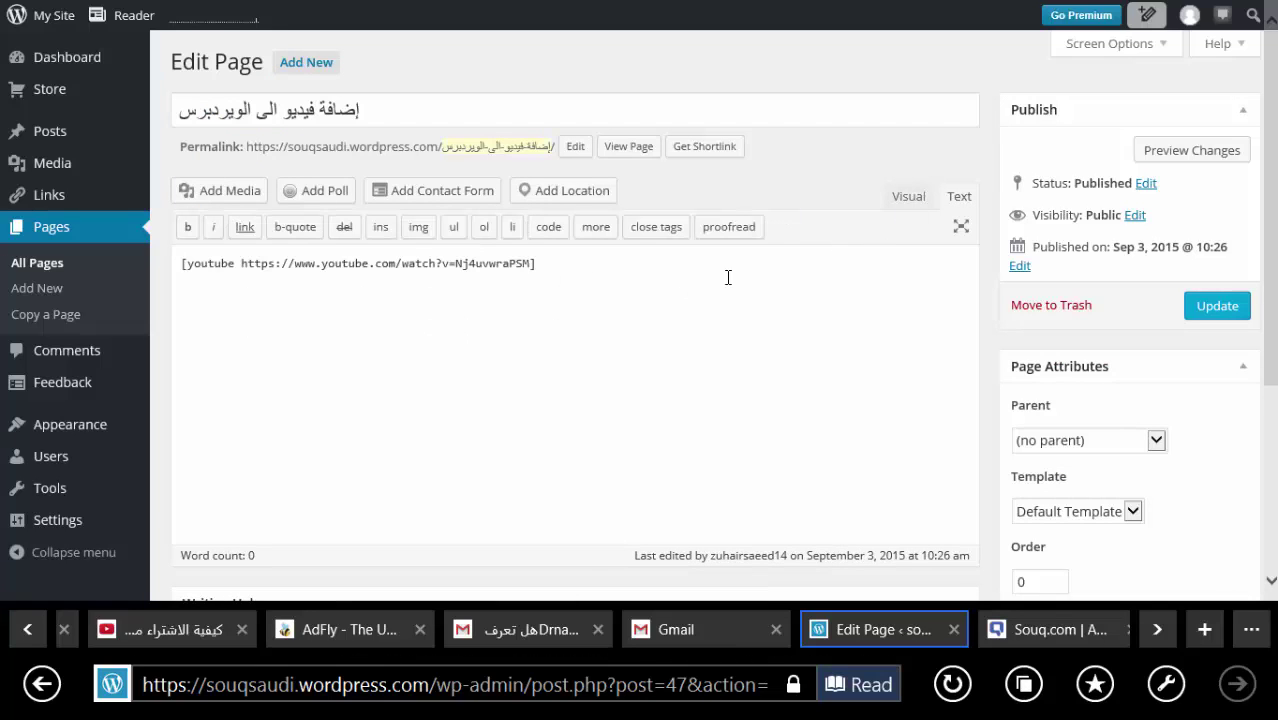
pyautogui.click(926, 202)
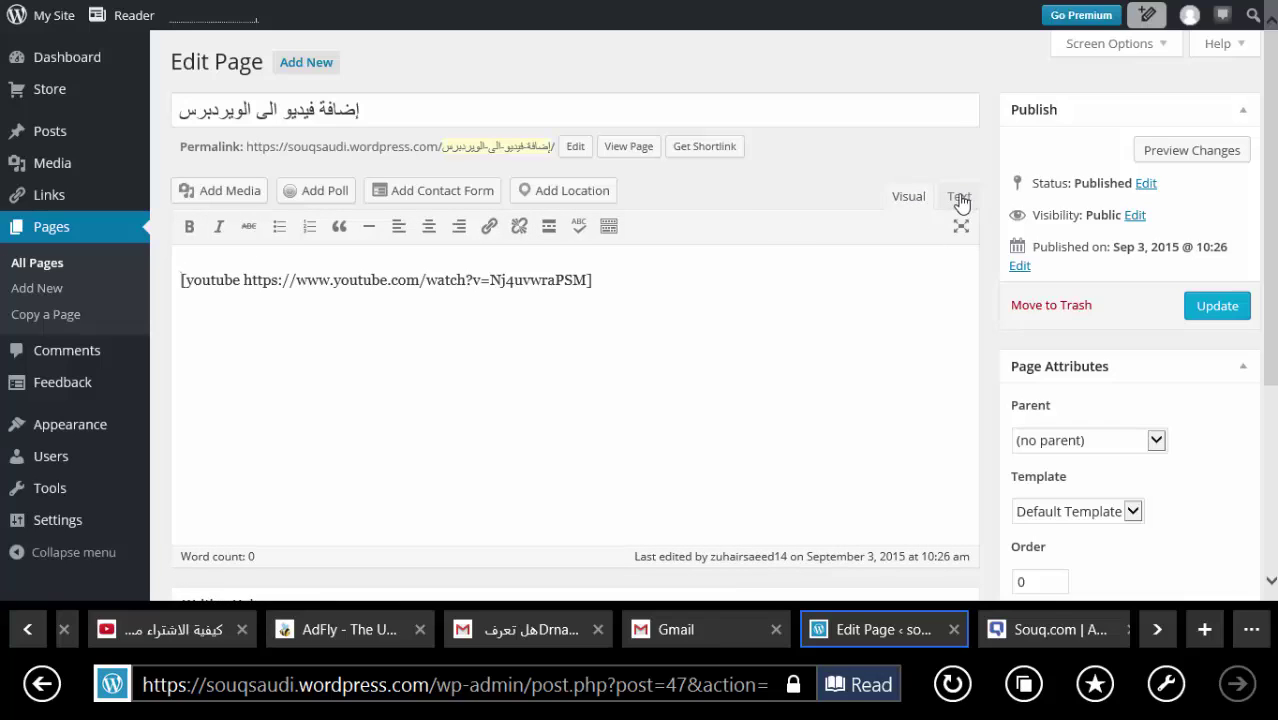
pyautogui.click(959, 198)
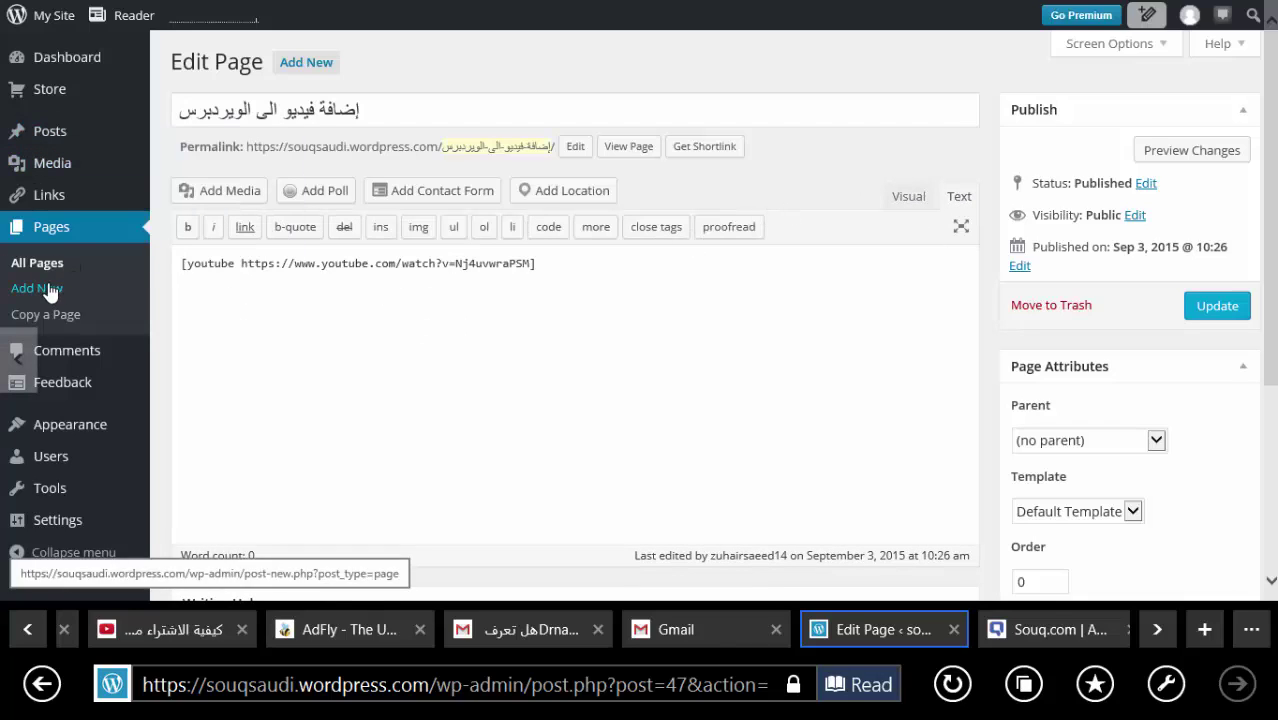
# Start another new WordPress page, and copy the video's iframe embed code again from YouTube.
pyautogui.click(306, 64)
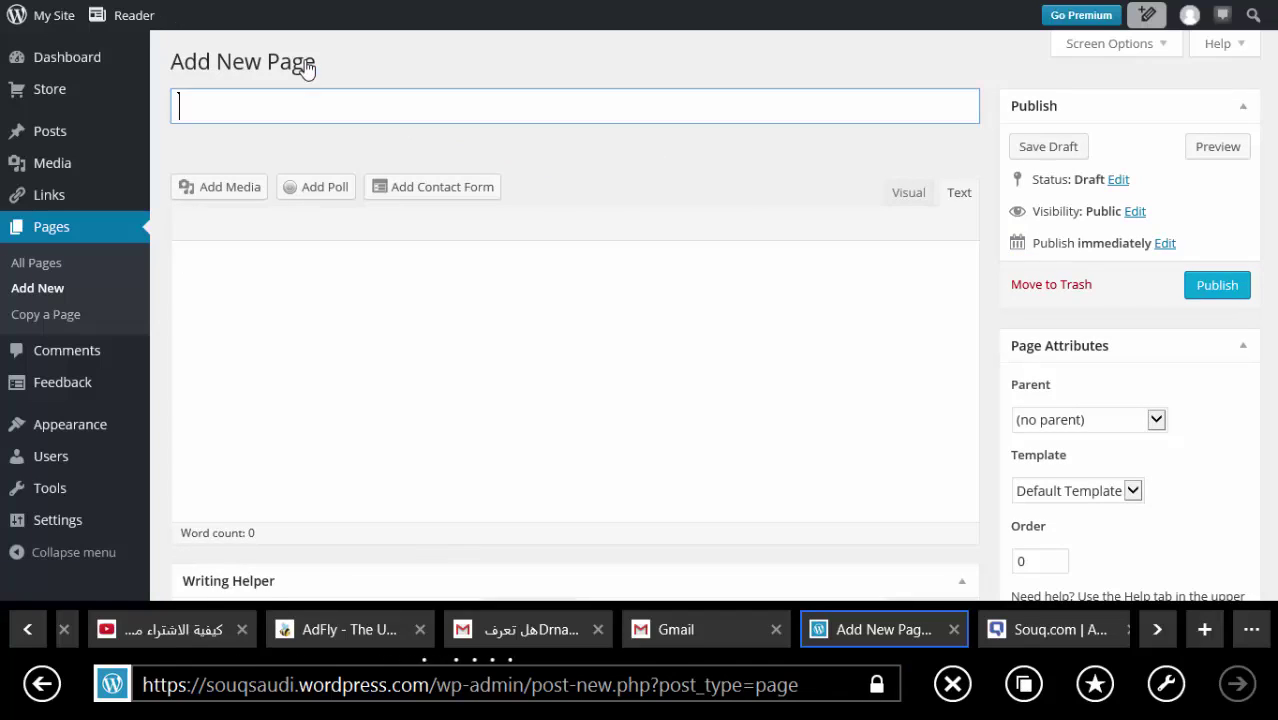
pyautogui.click(190, 628)
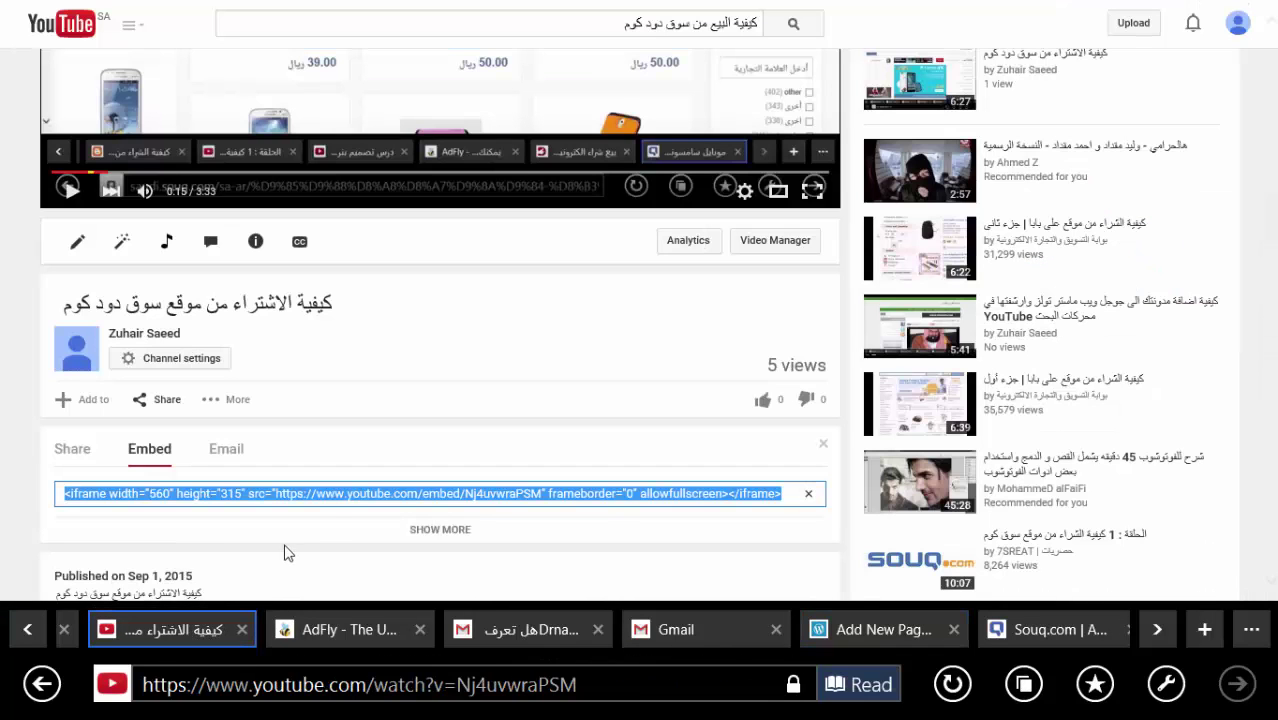
pyautogui.rightClick(323, 502)
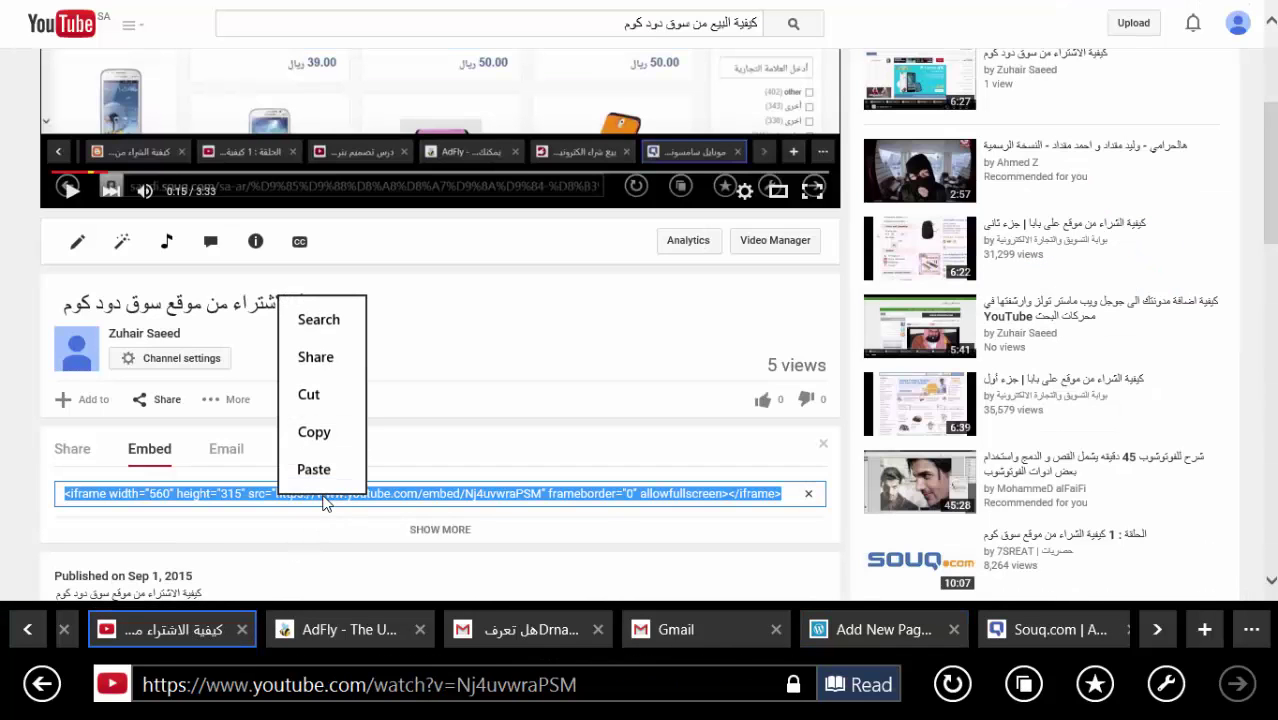
pyautogui.click(320, 432)
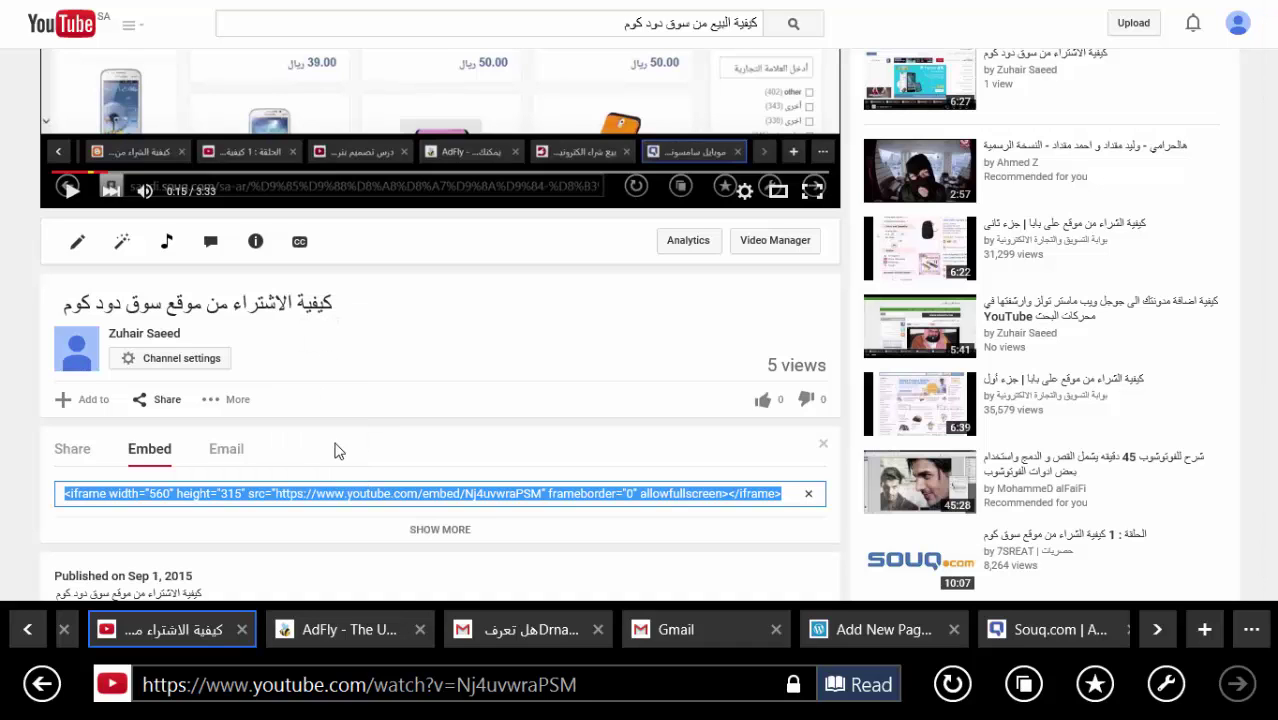
# Paste the copied iframe code into the body of the blank new WordPress page in Text mode.
pyautogui.click(890, 625)
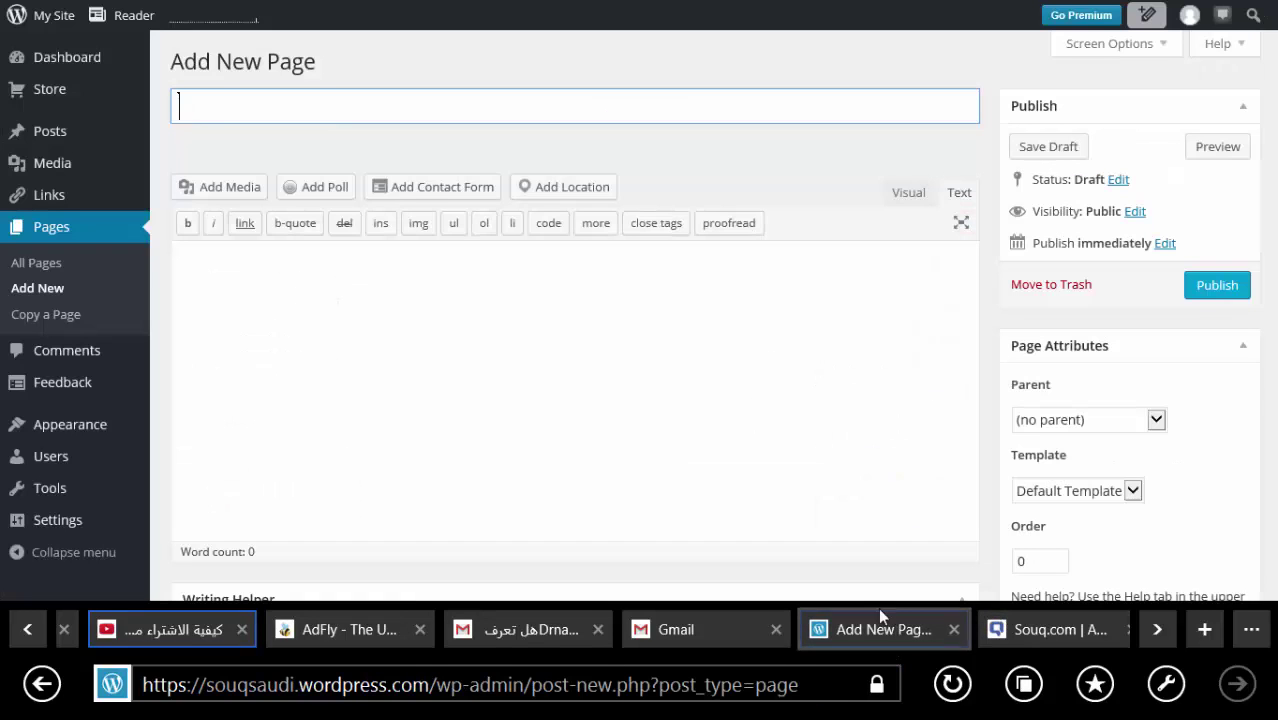
pyautogui.click(412, 335)
pyautogui.rightClick(412, 335)
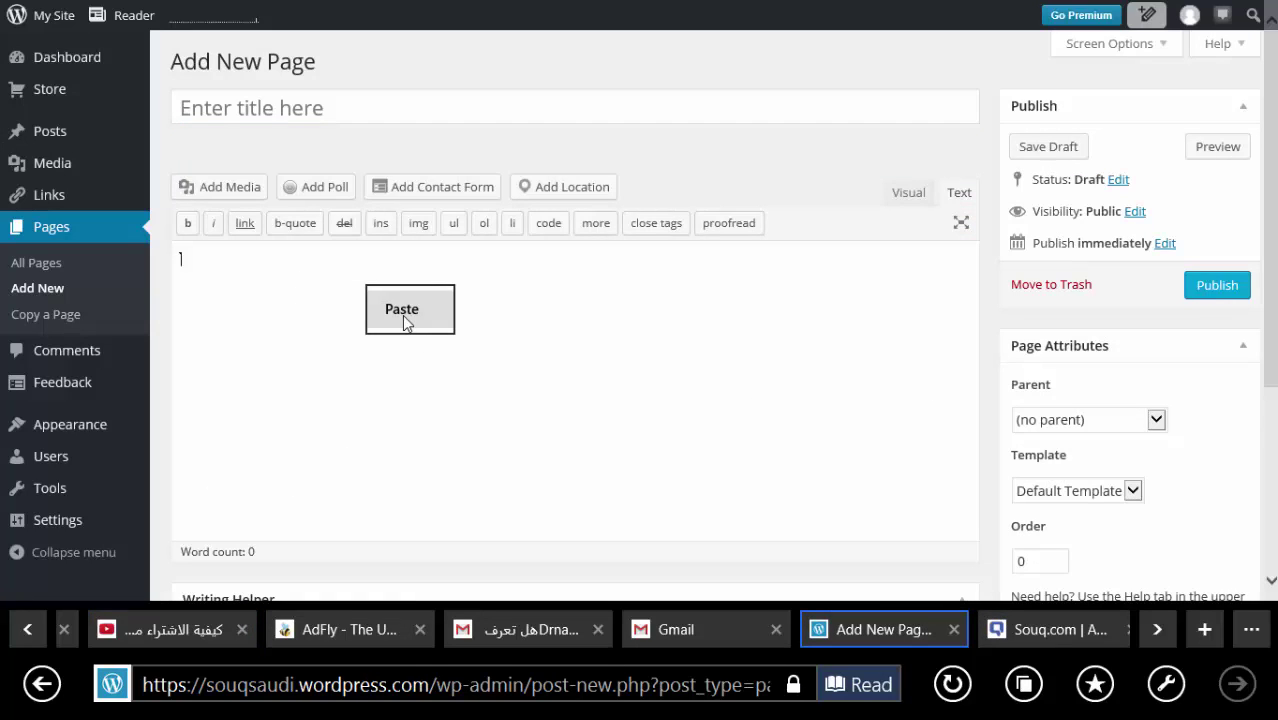
pyautogui.click(402, 318)
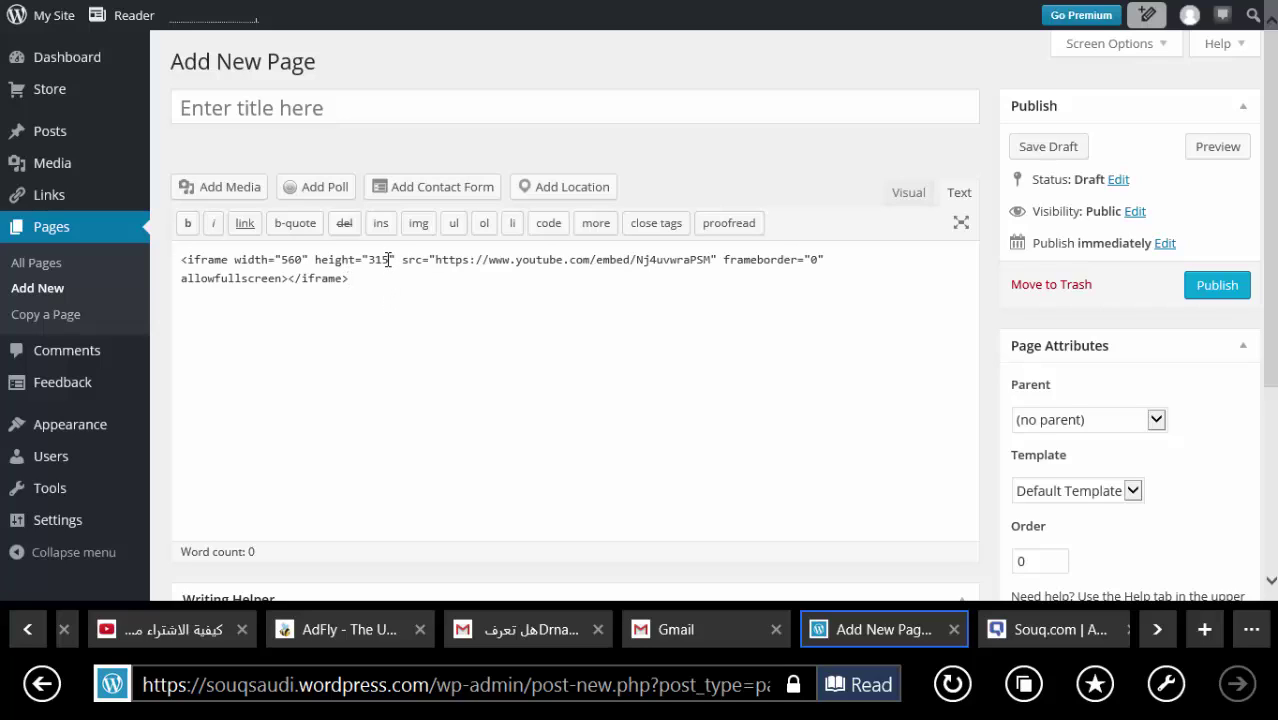